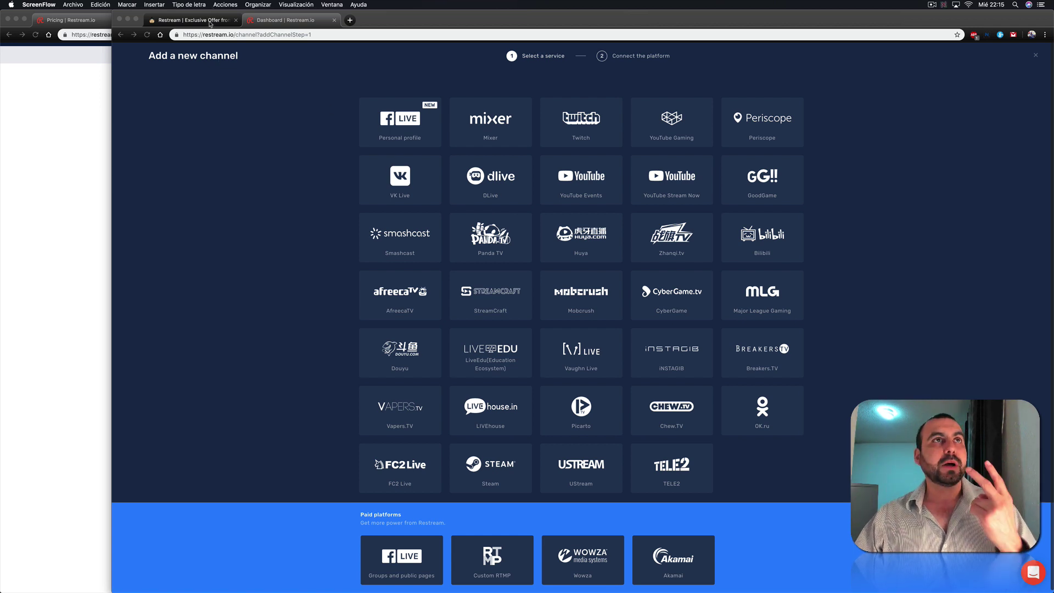
- Go to the Restream Exclusive Offer tab and scroll to the $49, $98 and $147 plan cards
left_click(209, 22)
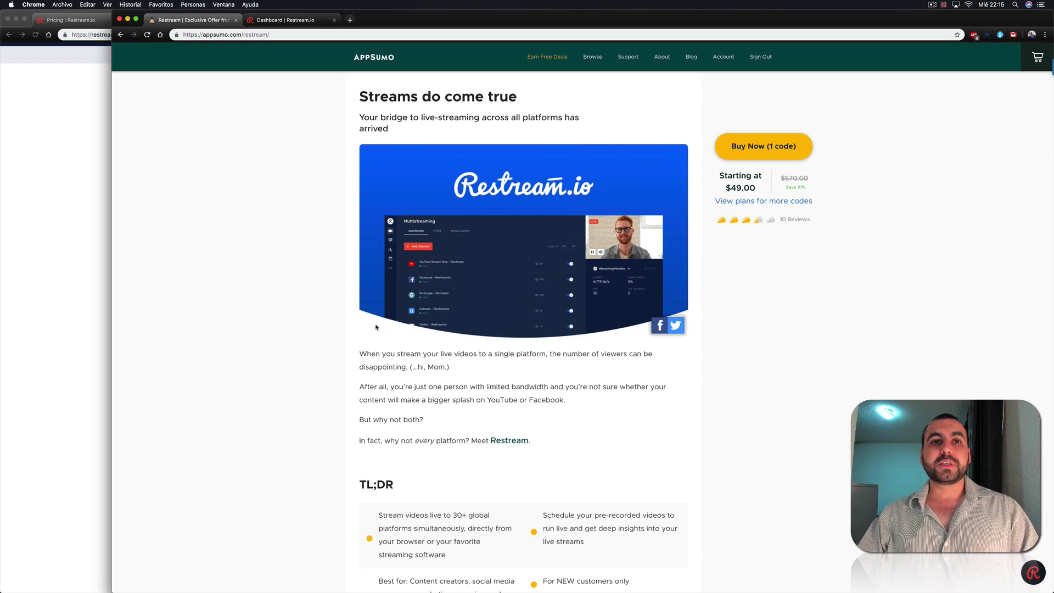
scroll(367, 350, "down", 15)
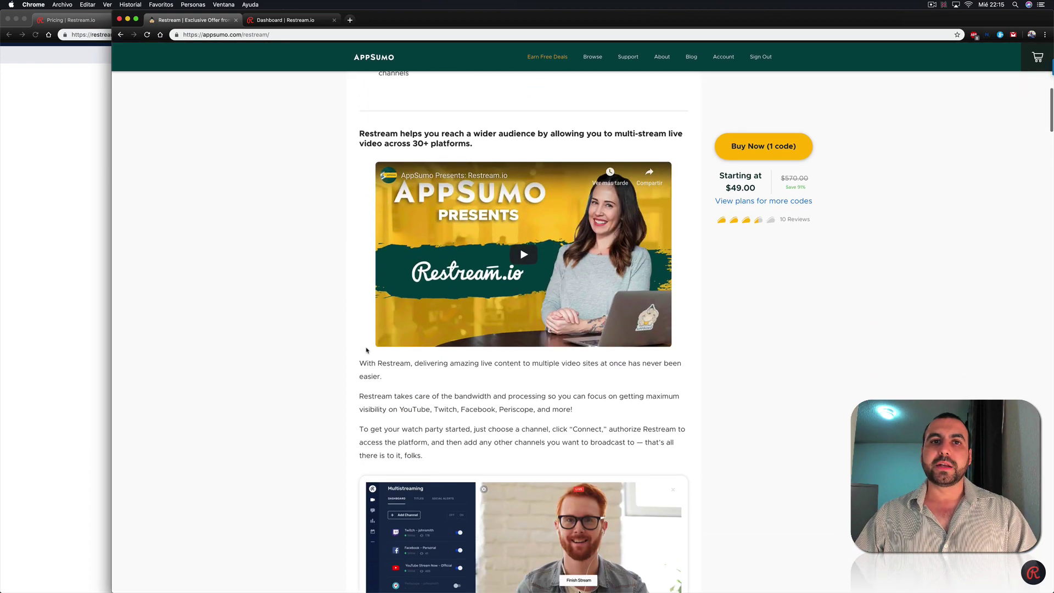
scroll(366, 350, "down", 20)
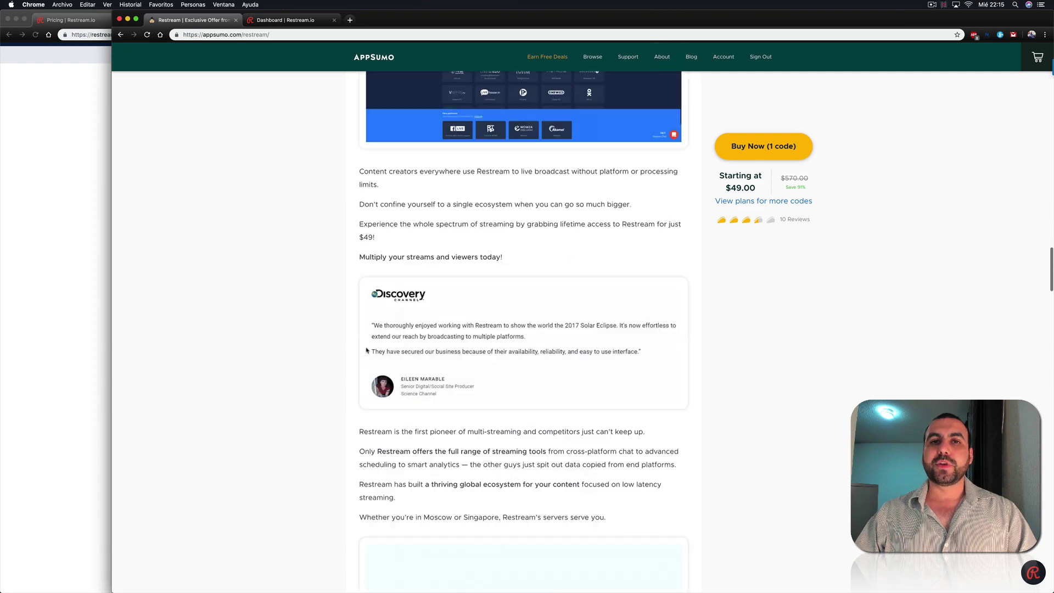
scroll(367, 350, "down", 12)
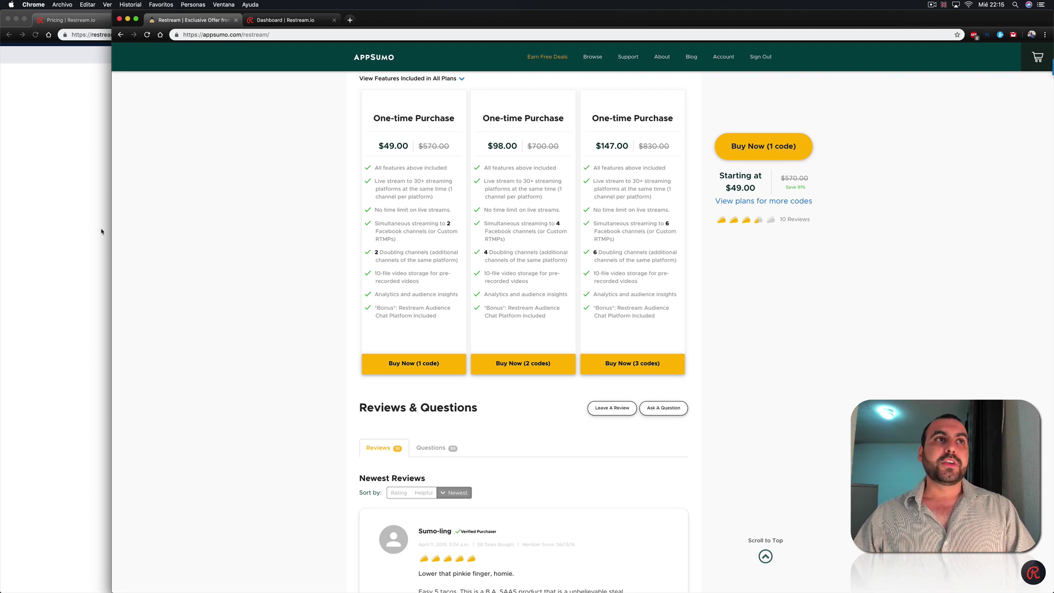
left_click(86, 236)
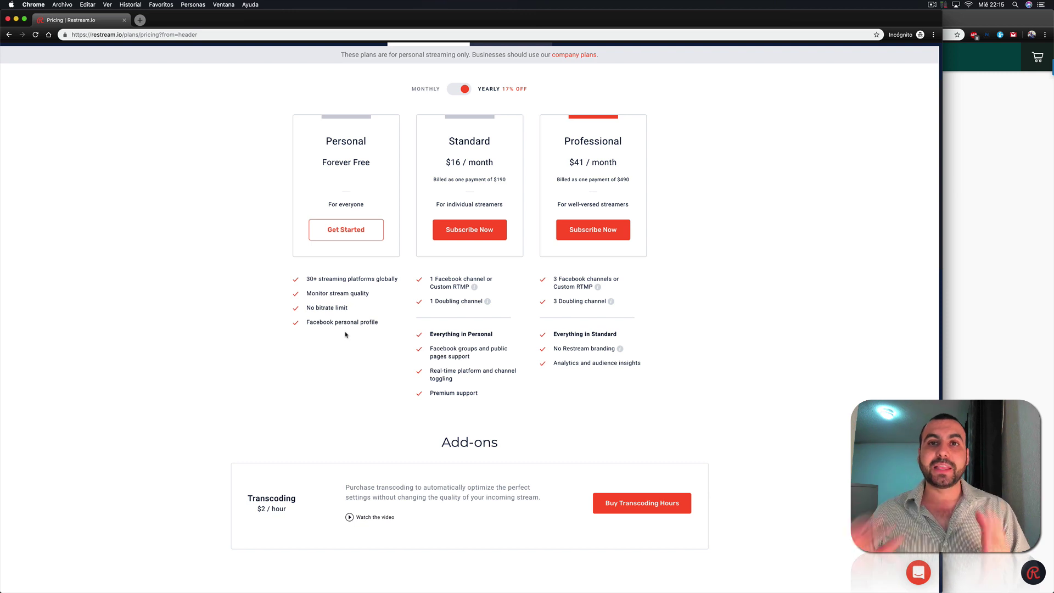
scroll(377, 319, "down", 3)
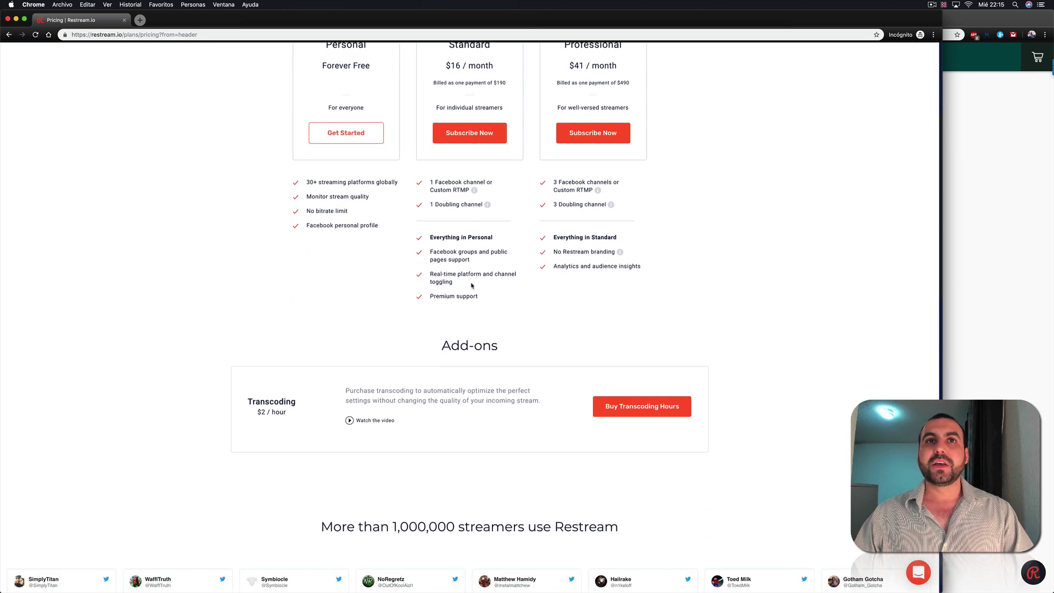
scroll(530, 284, "up", 3)
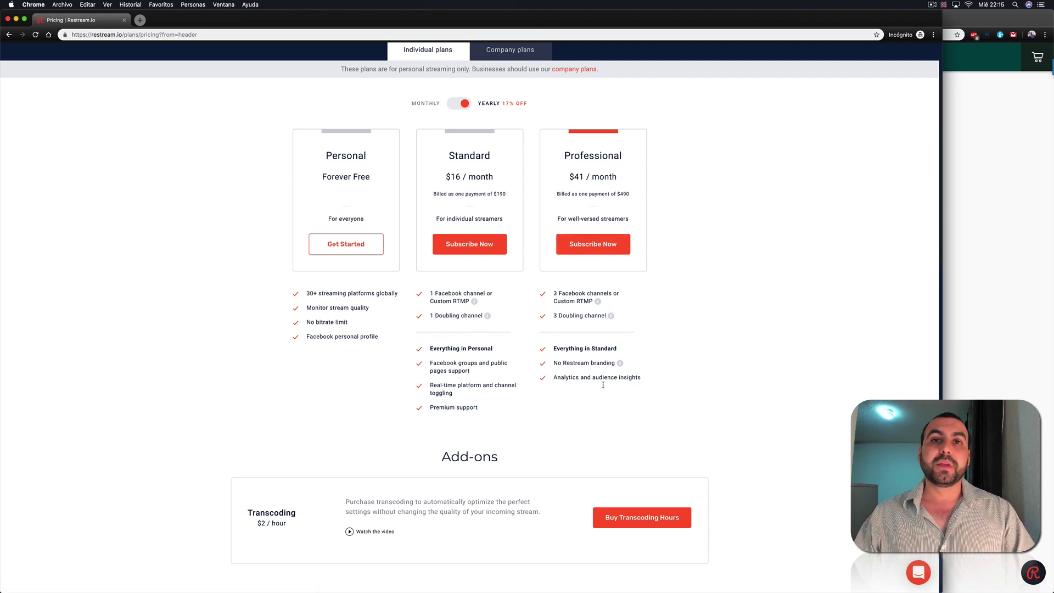
left_click(983, 329)
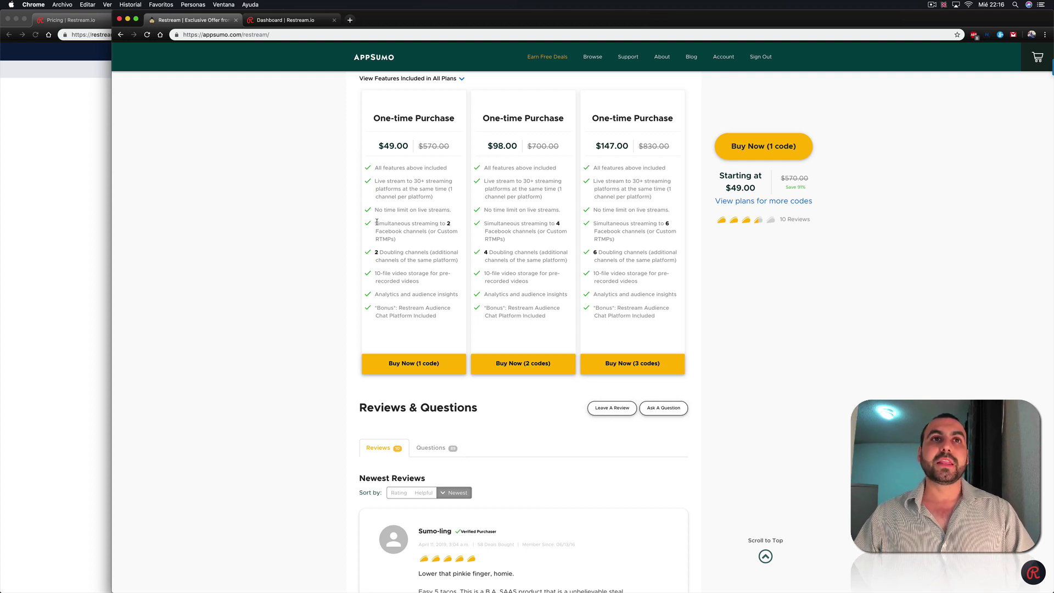
- Highlight the 'Simultaneous streaming to' line in the $49 plan card
left_click_drag(375, 225, 441, 225)
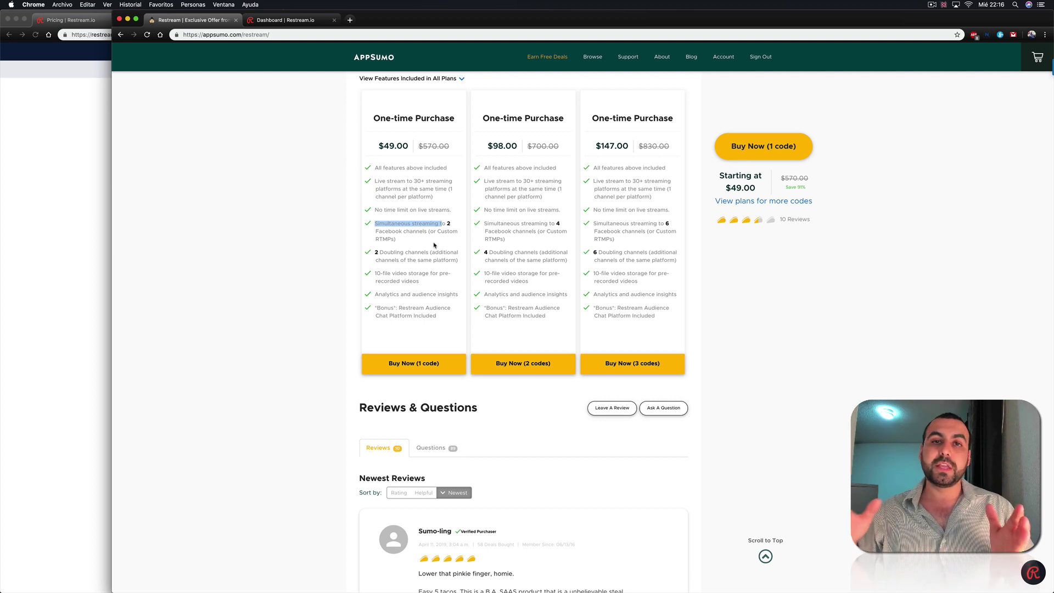
left_click(285, 20)
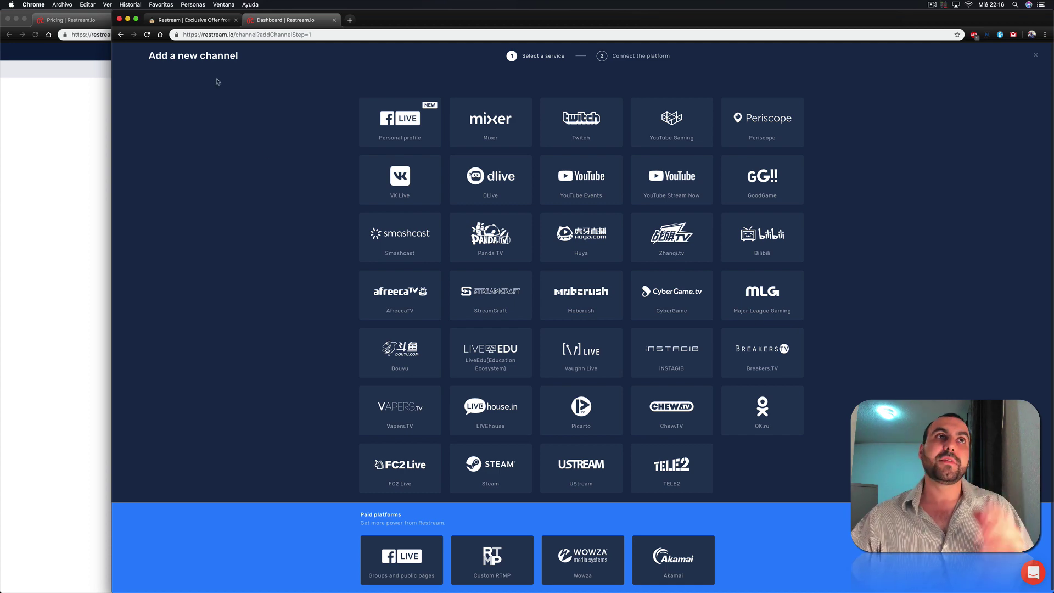
left_click(181, 20)
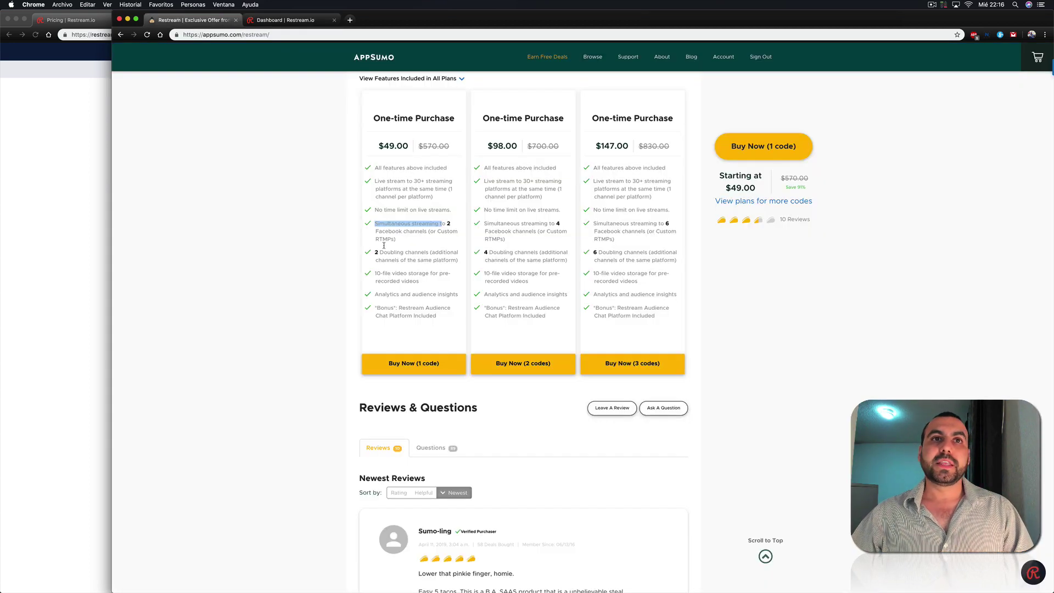
- Deselect the highlighted simultaneous-streaming text on the $49 plan
left_click(413, 250)
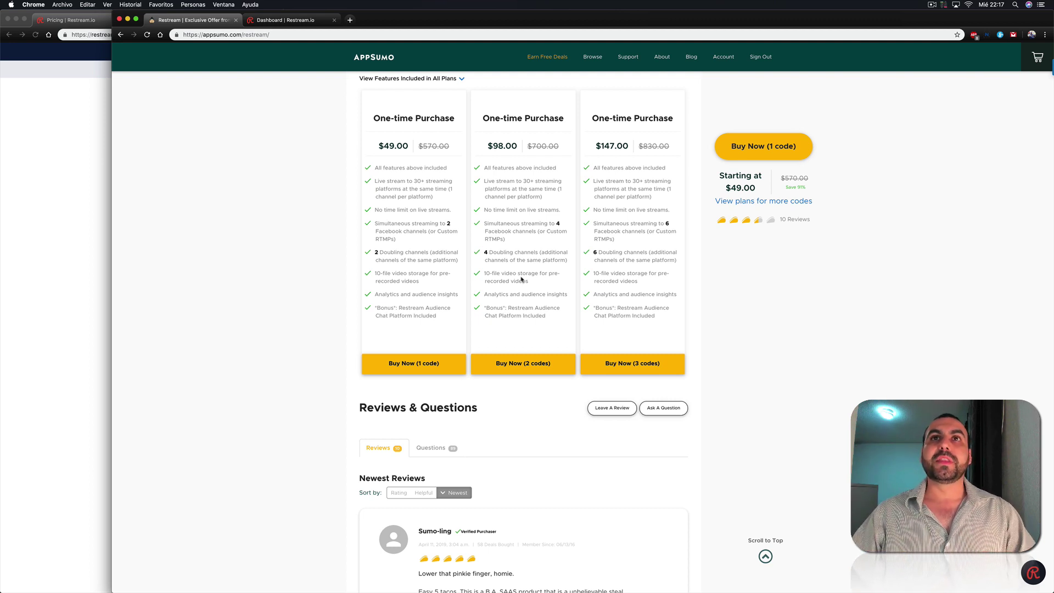
- Browse the Restream add-channel service tiles, then bring the Personal/Standard/Professional pricing page forward
left_click(291, 22)
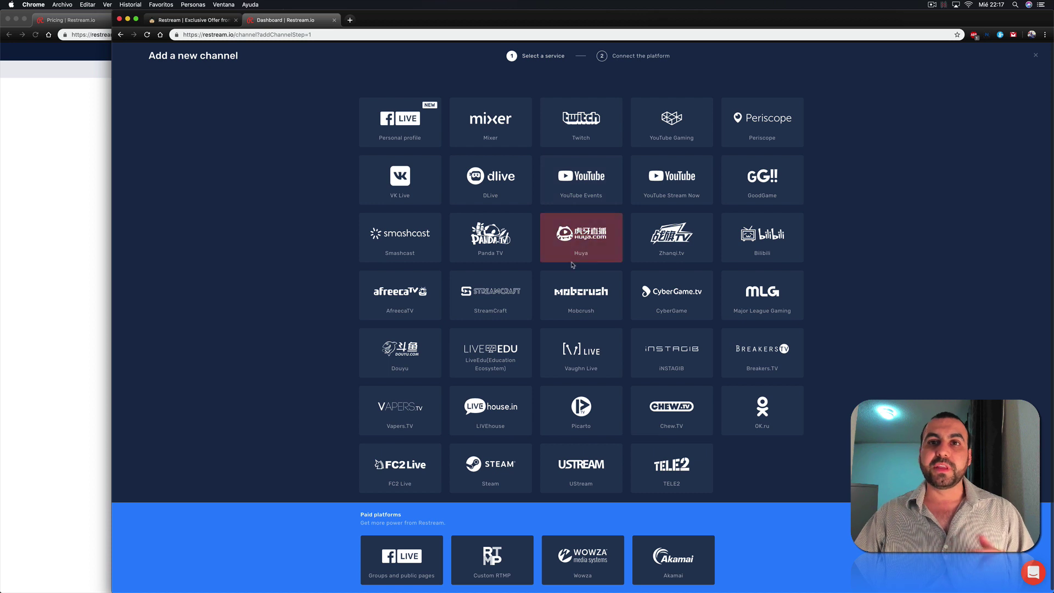
scroll(571, 296, "down", 1)
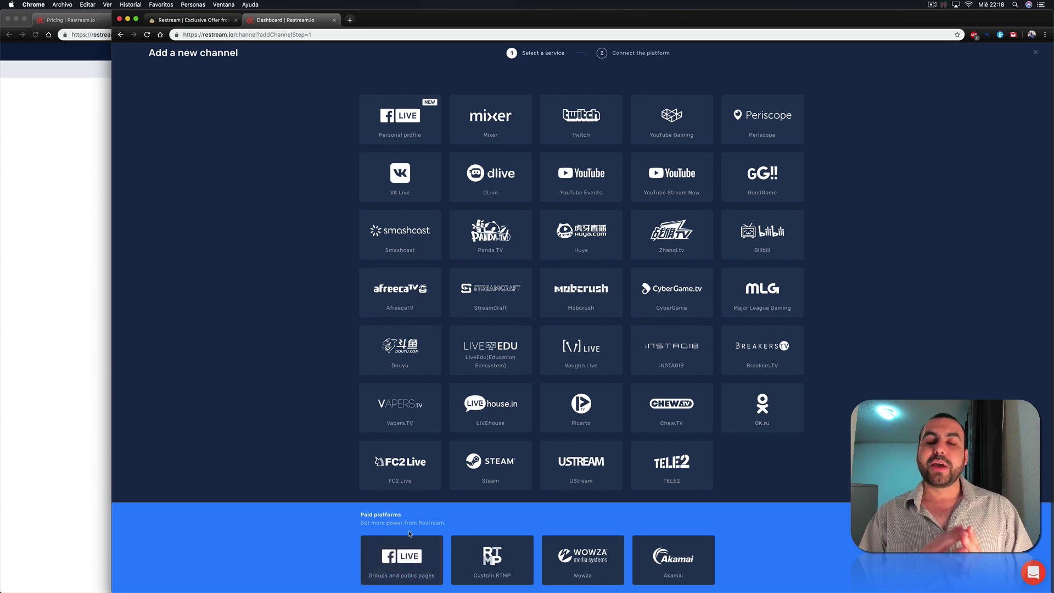
left_click(45, 348)
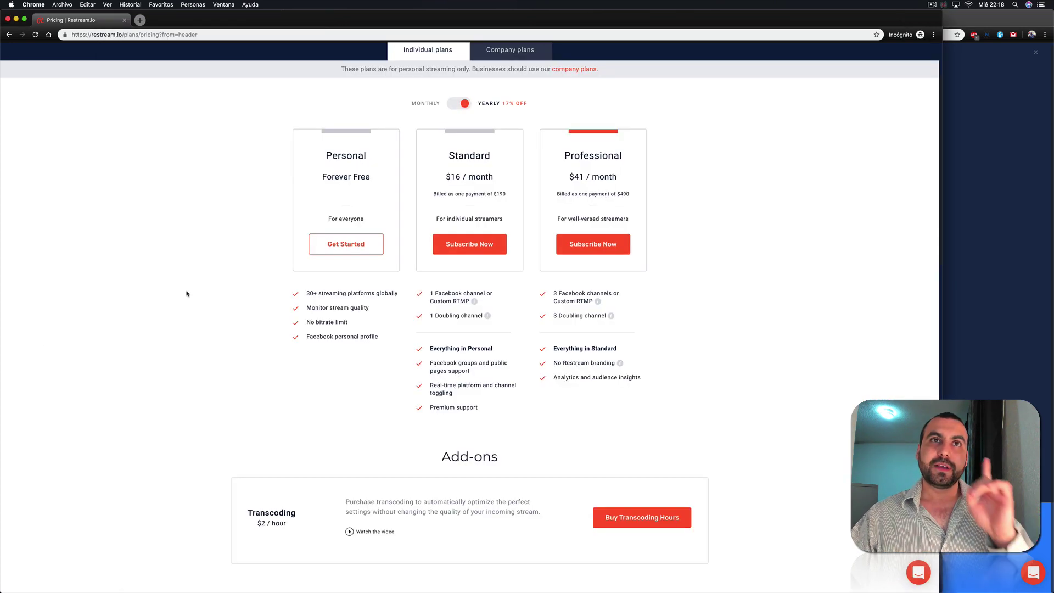
- Connect a Facebook Live 'Groups and public pages' channel to the Multistreaming dashboard
left_click(1007, 302)
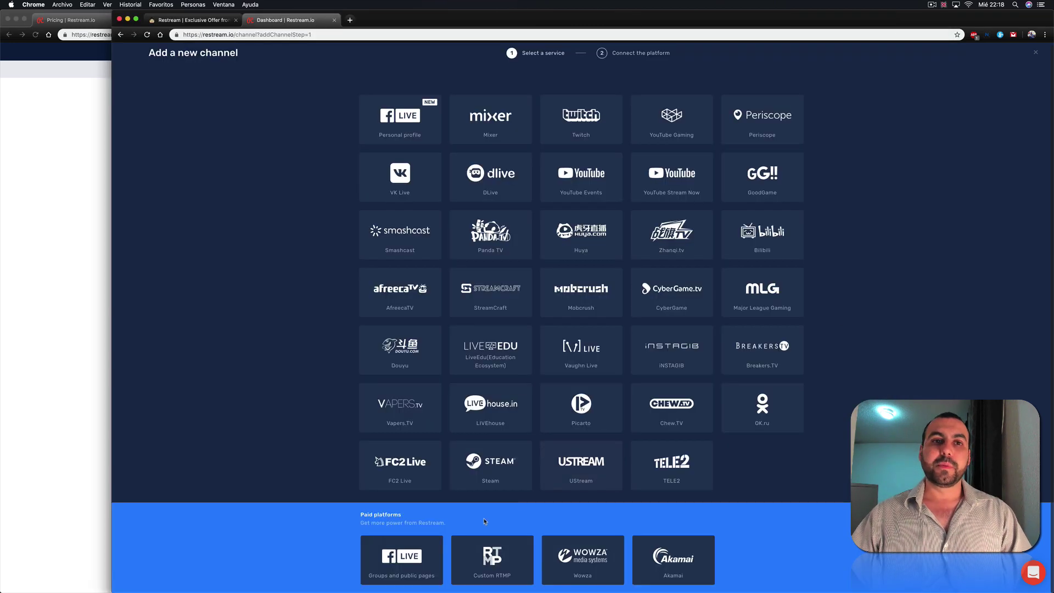
left_click(402, 560)
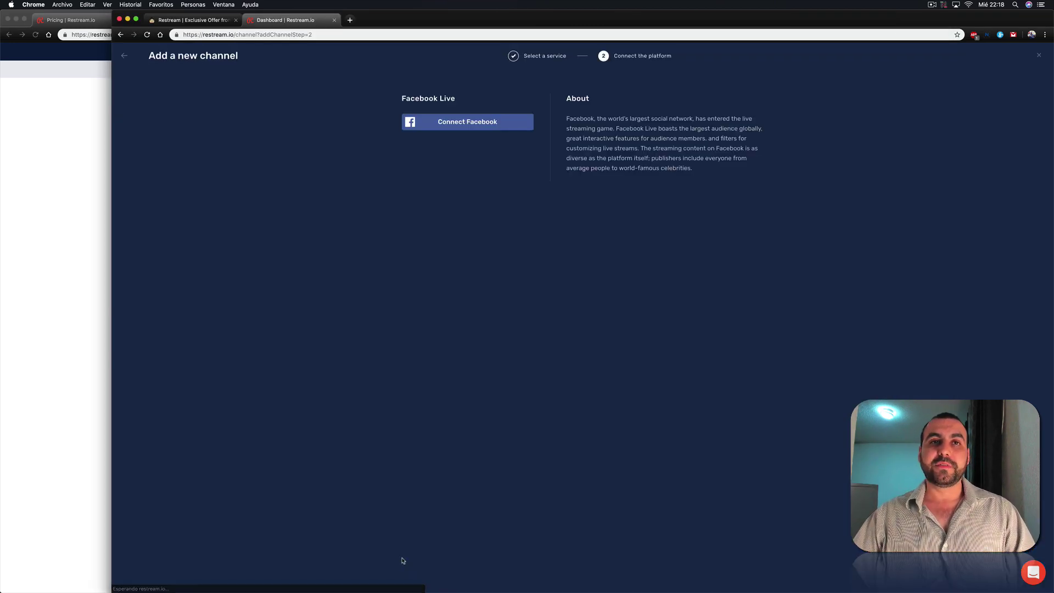
left_click(477, 130)
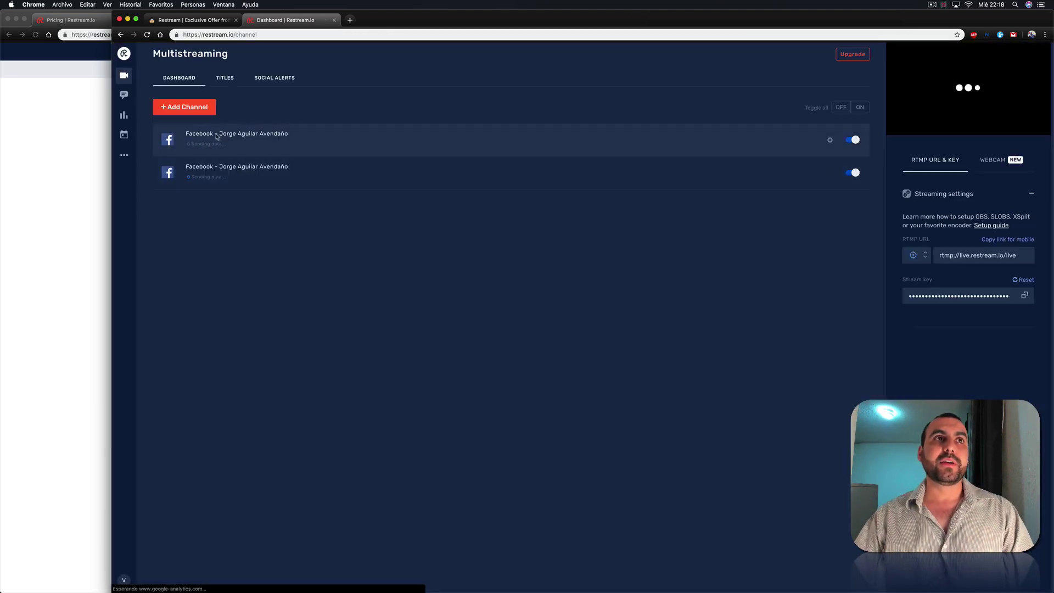
left_click(486, 177)
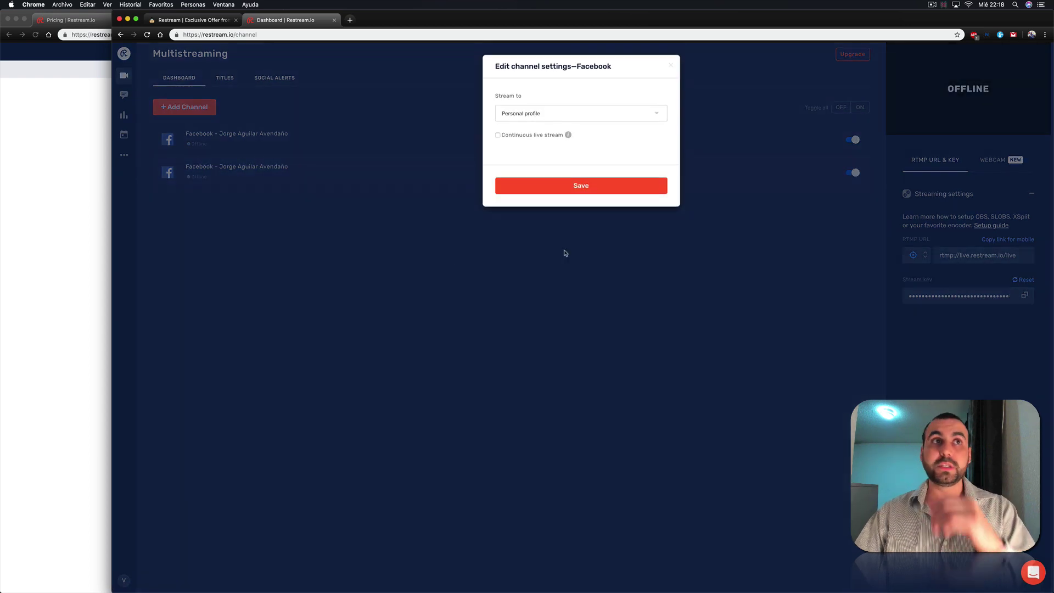
left_click(551, 113)
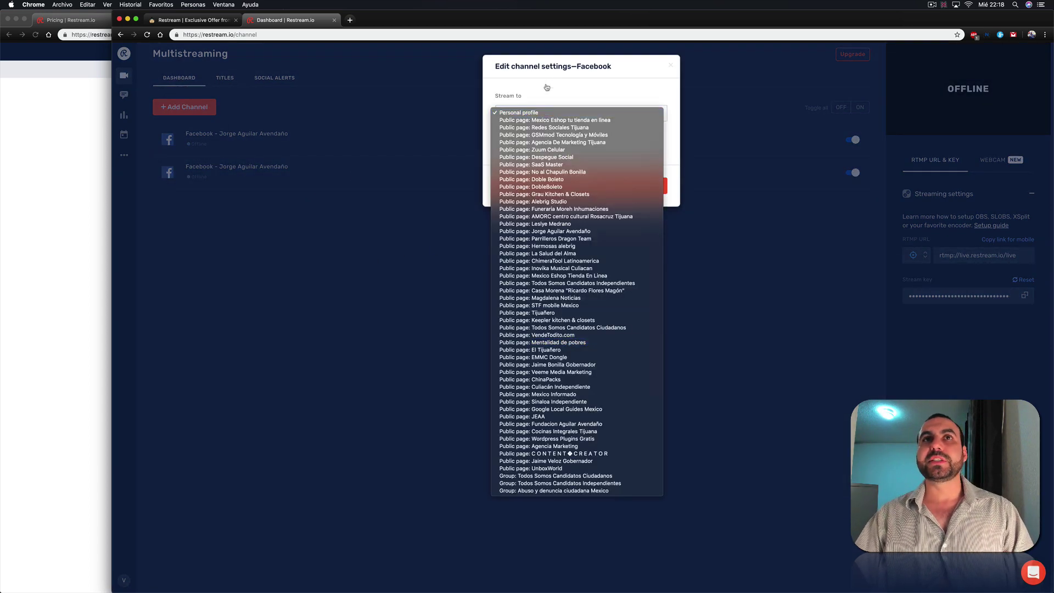
left_click(547, 91)
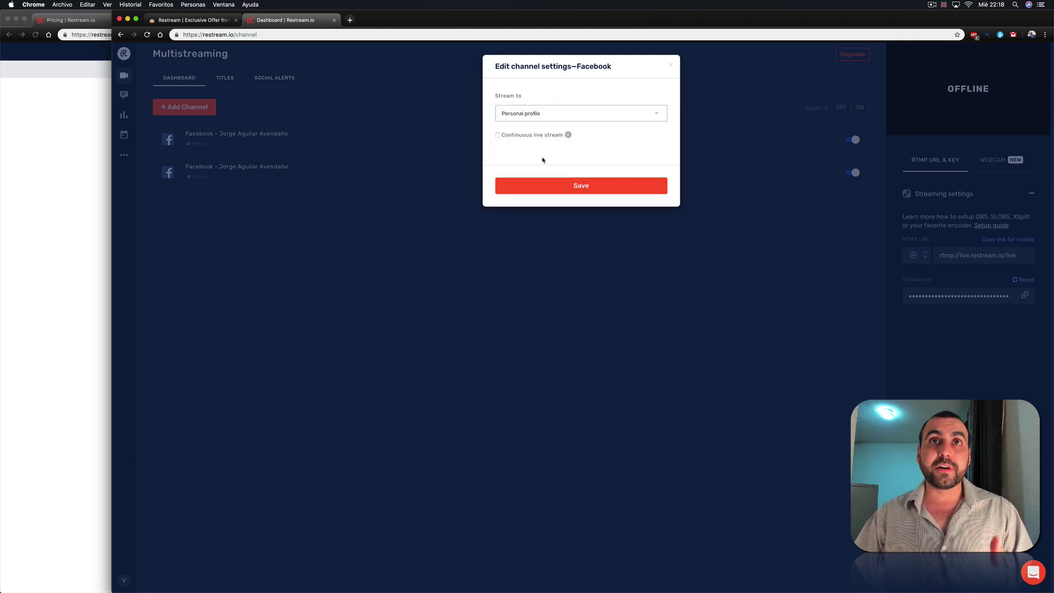
left_click(725, 185)
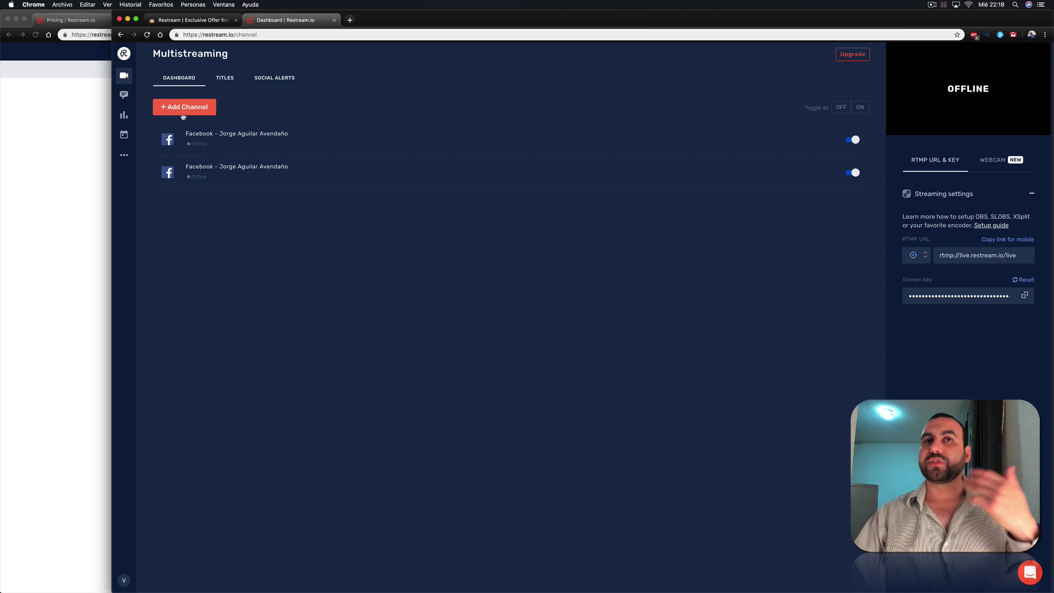
left_click(228, 80)
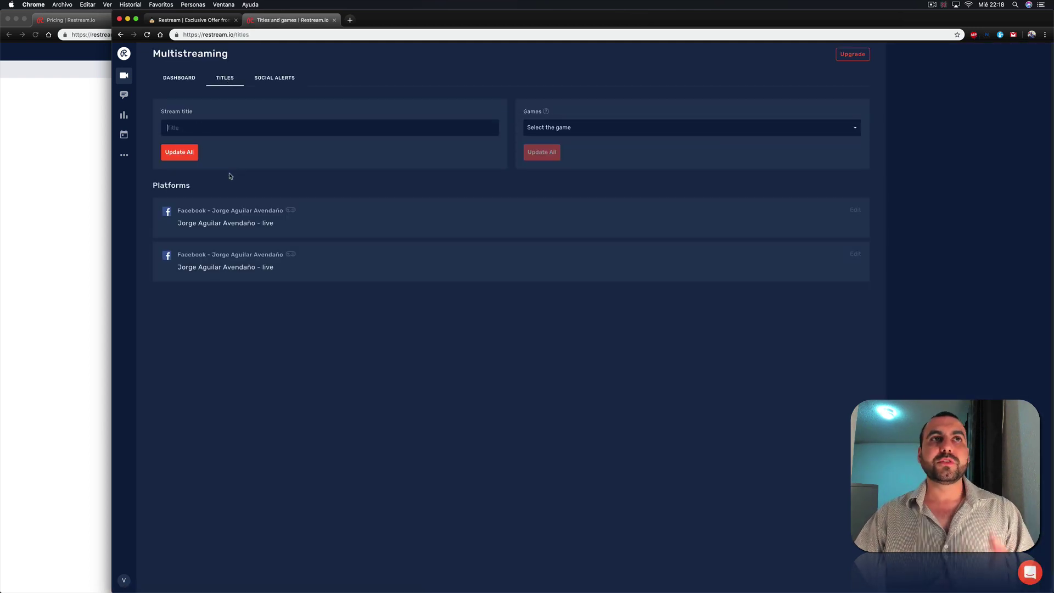
left_click(268, 83)
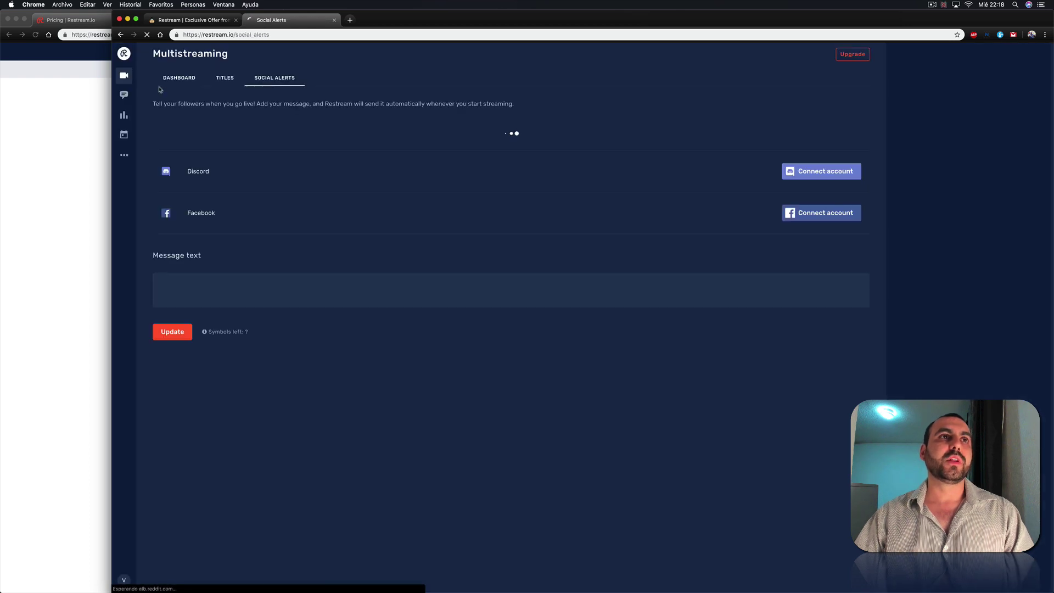
left_click(178, 82)
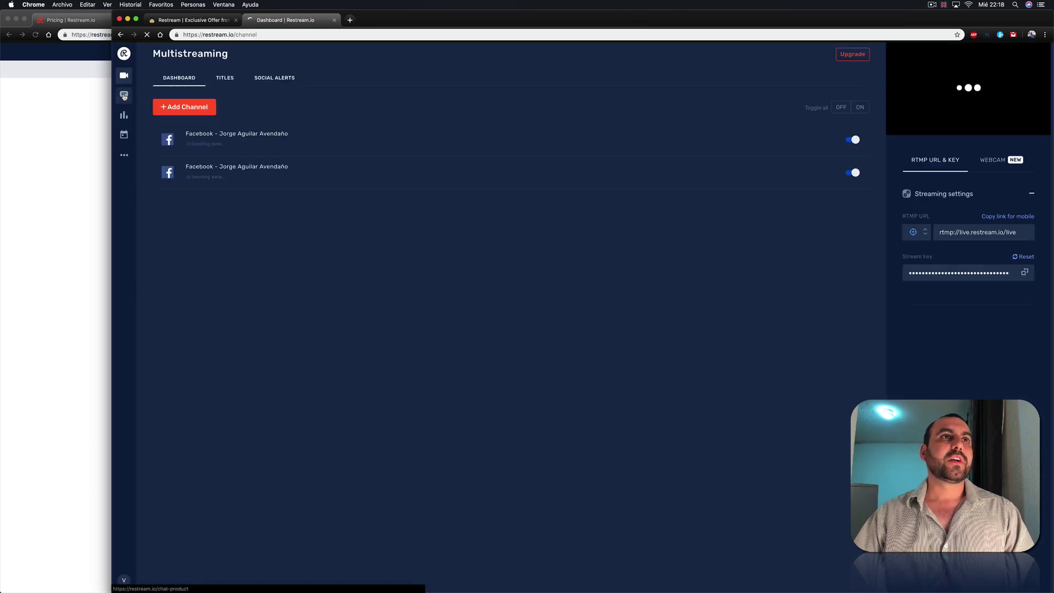
- Open the Restream Chat product page in the browser
left_click(124, 96)
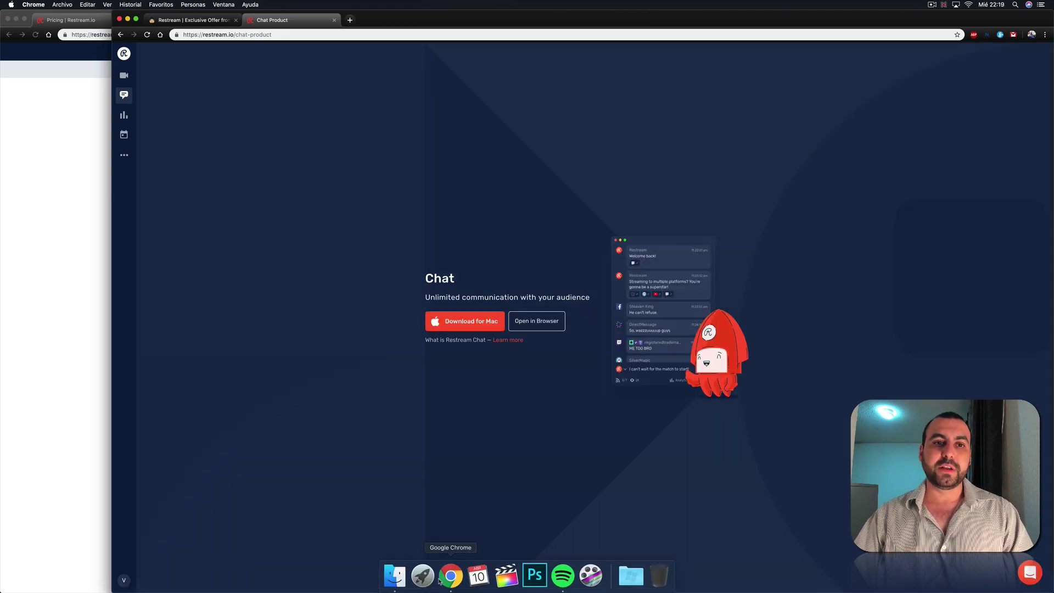
left_click(423, 576)
scroll(679, 466, "down", 2)
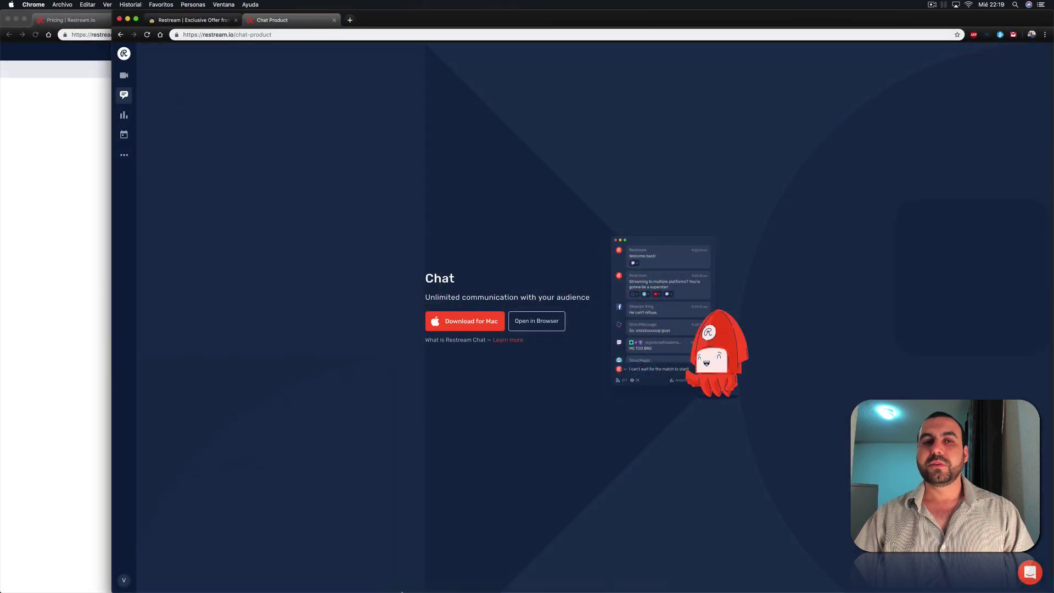
- Launch the Restream Chat desktop app from Launchpad
left_click(423, 576)
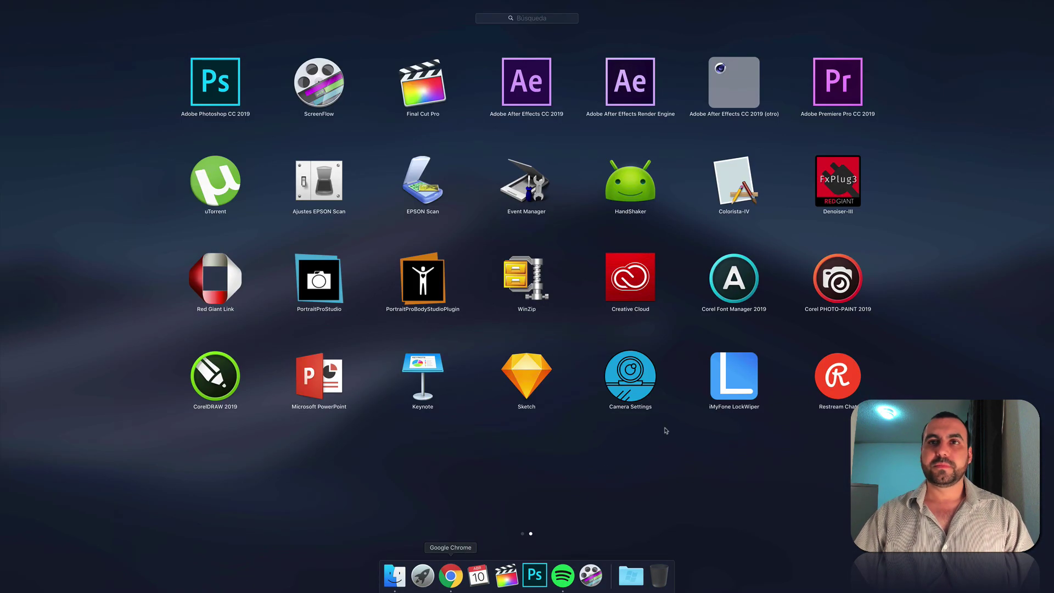
left_click(837, 387)
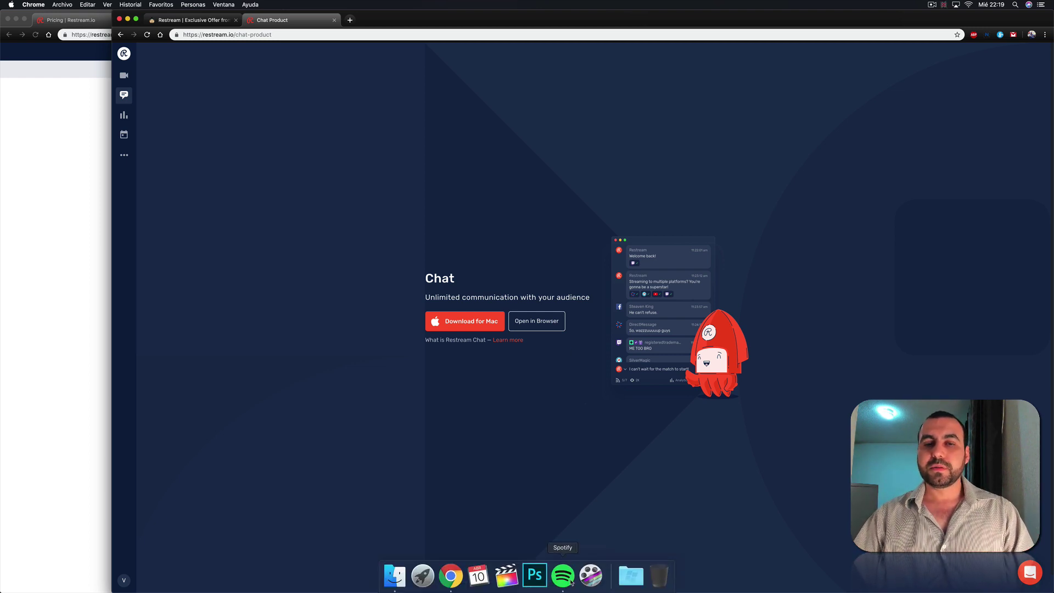
left_click(421, 575)
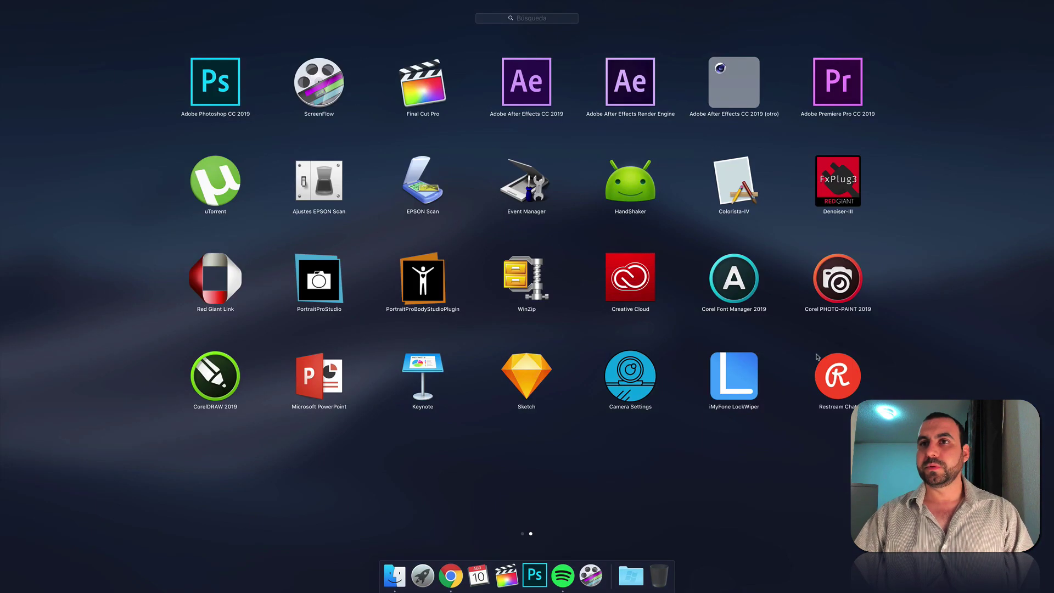
left_click(824, 370)
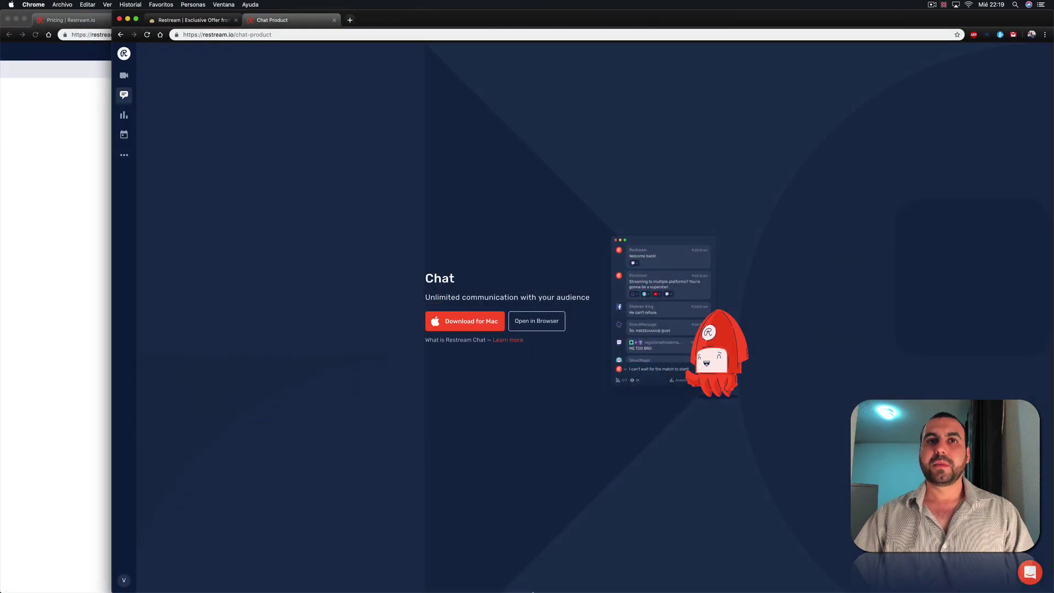
mouse_move(534, 575)
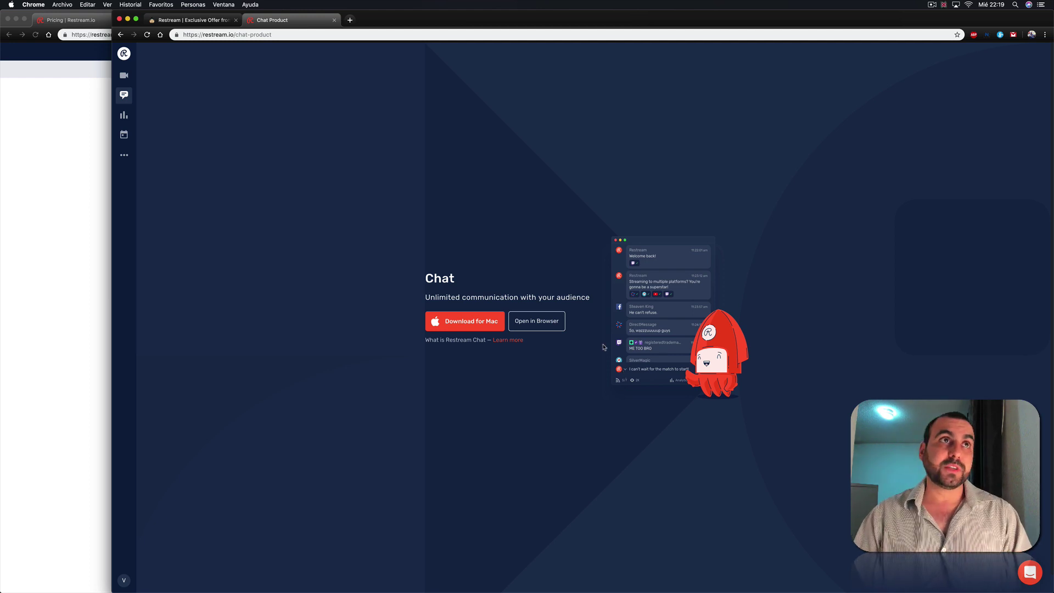
- View the past-week Analytics overview and close the Restream Chat login window
left_click(124, 116)
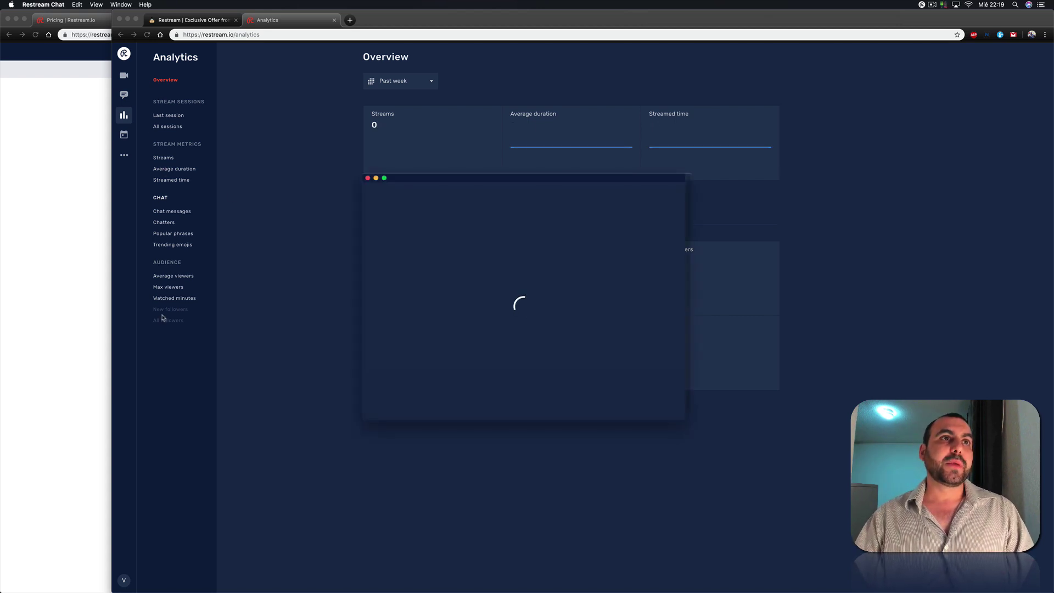
left_click_drag(424, 182, 373, 190)
left_click(318, 189)
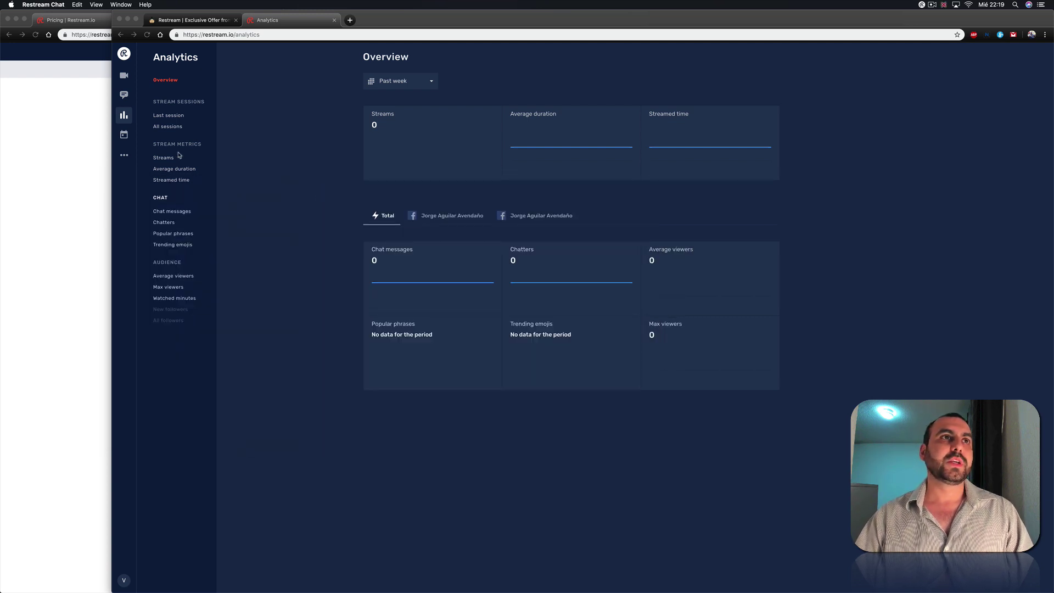
left_click(132, 146)
- Open the Scheduler page showing the live-event checklist
left_click(127, 140)
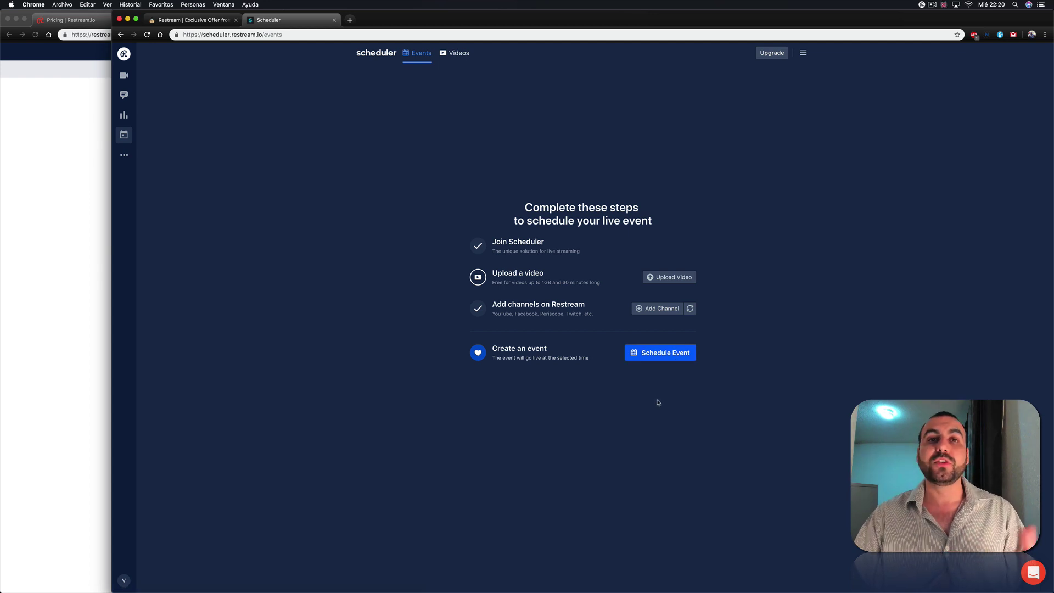
left_click(187, 20)
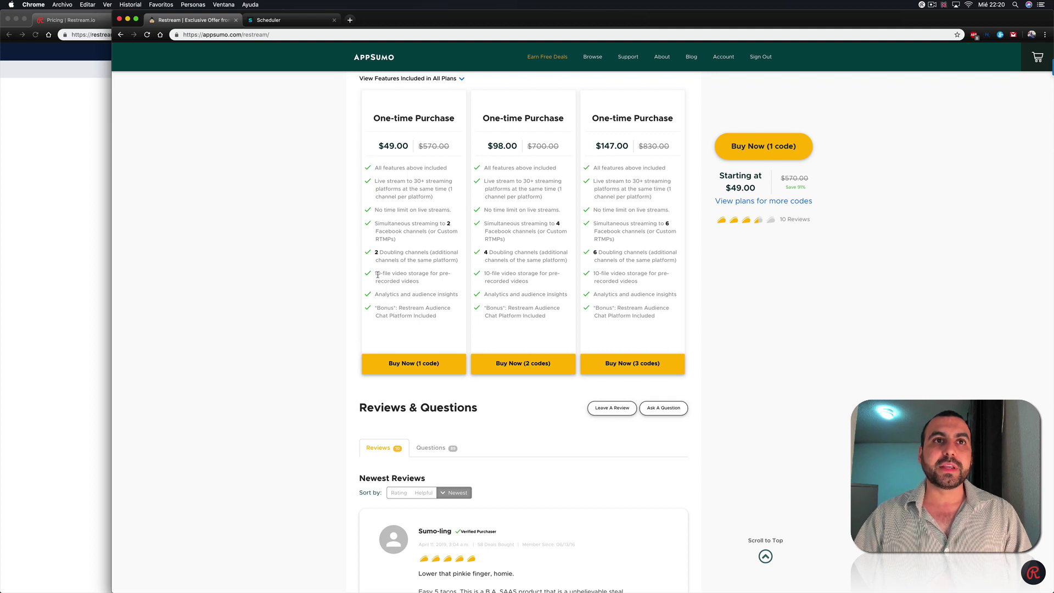
left_click_drag(380, 274, 442, 284)
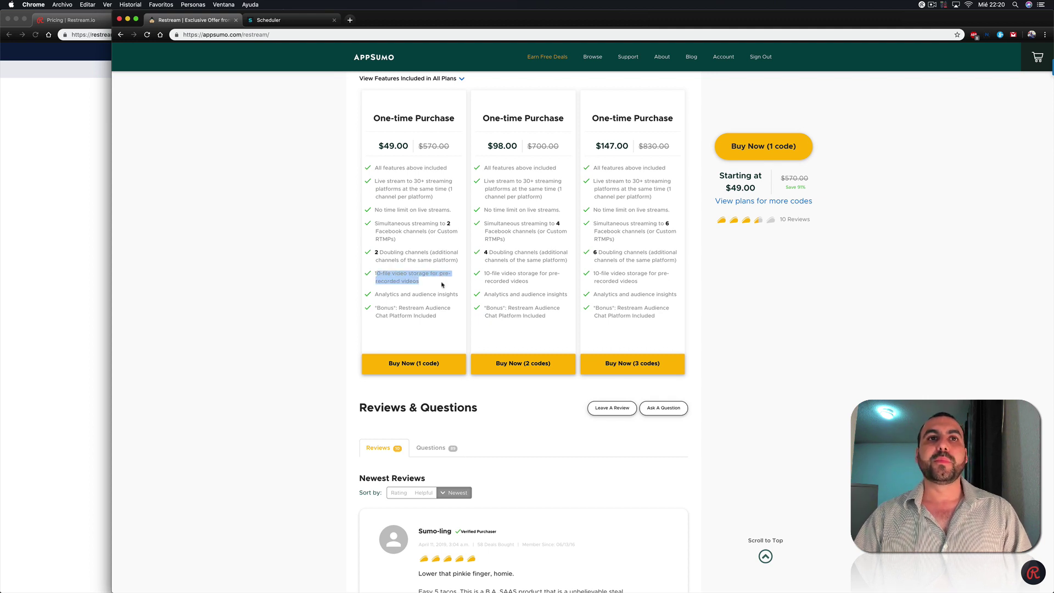
left_click(427, 315)
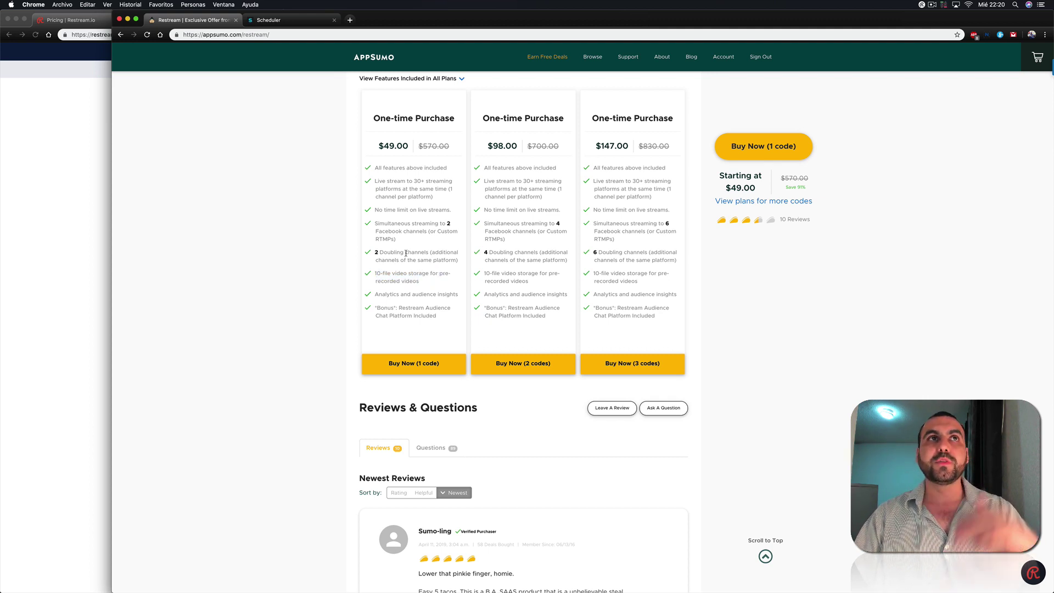
left_click(297, 21)
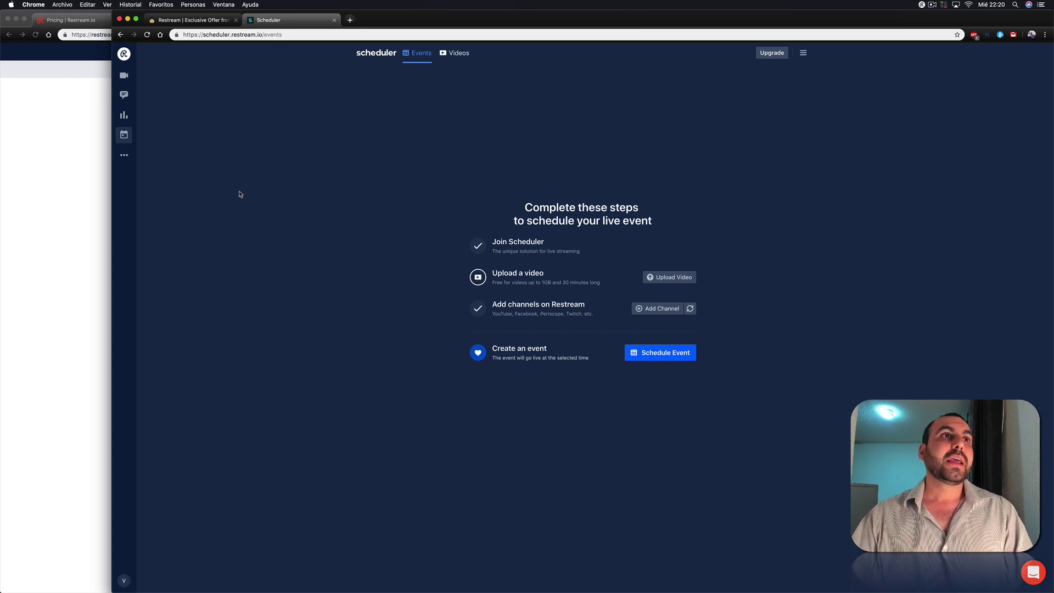
- Open Billing settings and briefly highlight the AppSumo Lifetime Plan (2 codes) details
mouse_move(123, 155)
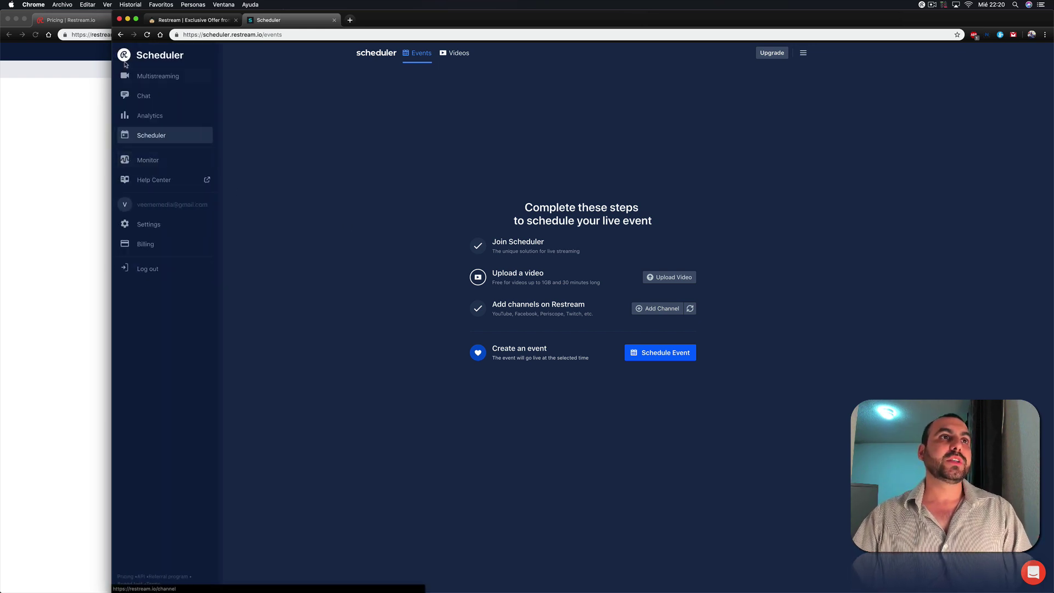
left_click(153, 248)
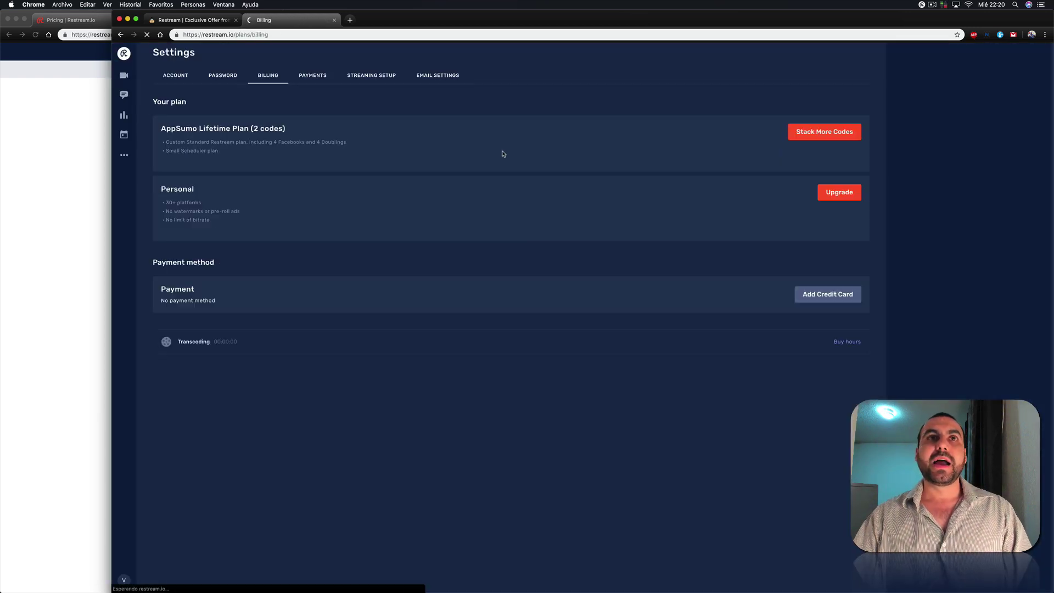
left_click_drag(251, 129, 353, 132)
left_click(354, 131)
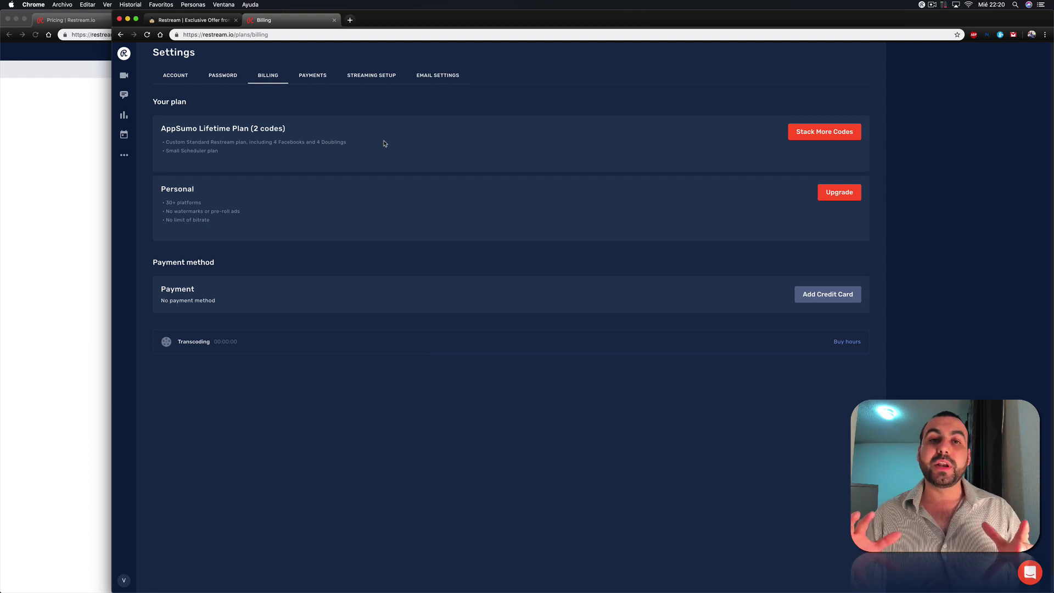
- In the incognito window, open the public Customers page and browse its company logos
left_click(26, 131)
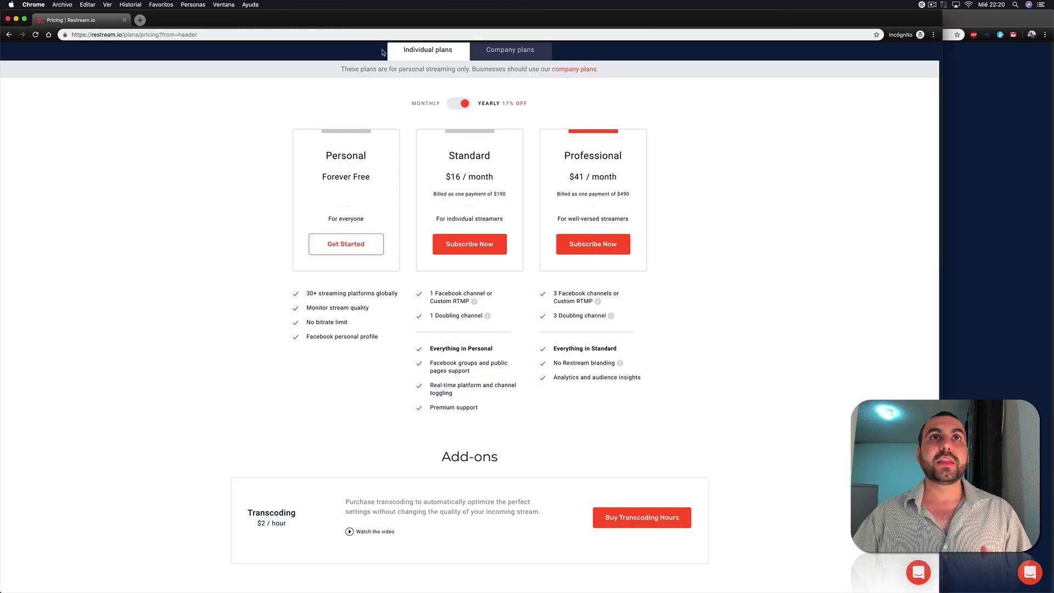
scroll(159, 64, "up", 3)
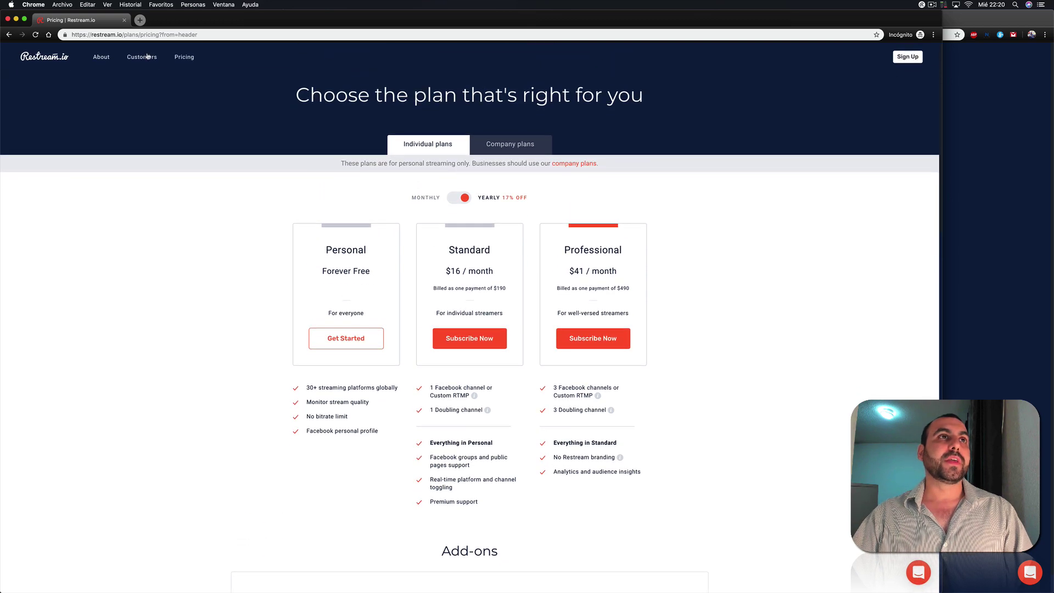
left_click(147, 56)
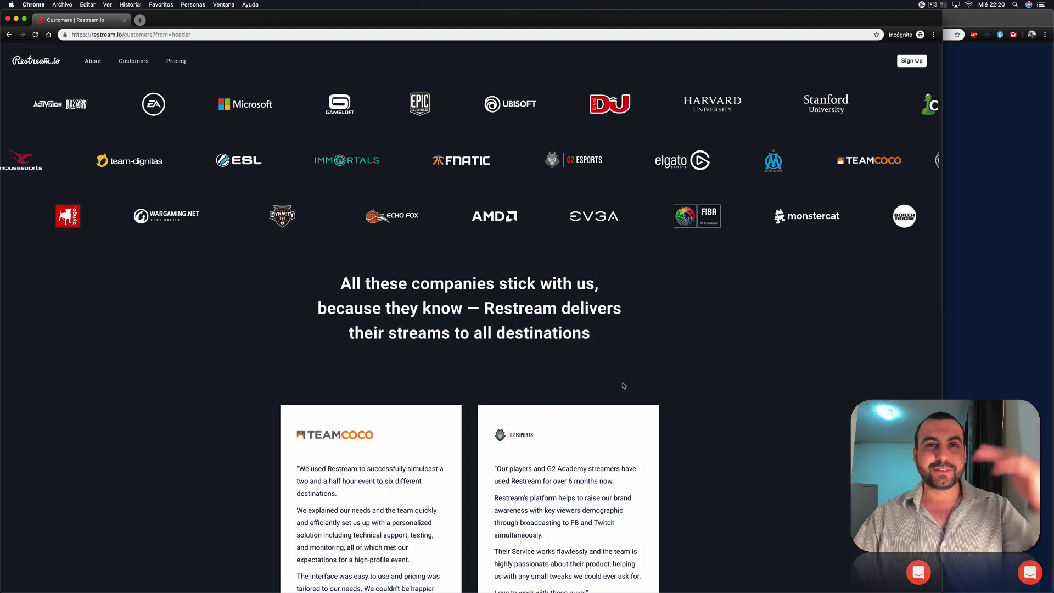
scroll(556, 416, "down", 15)
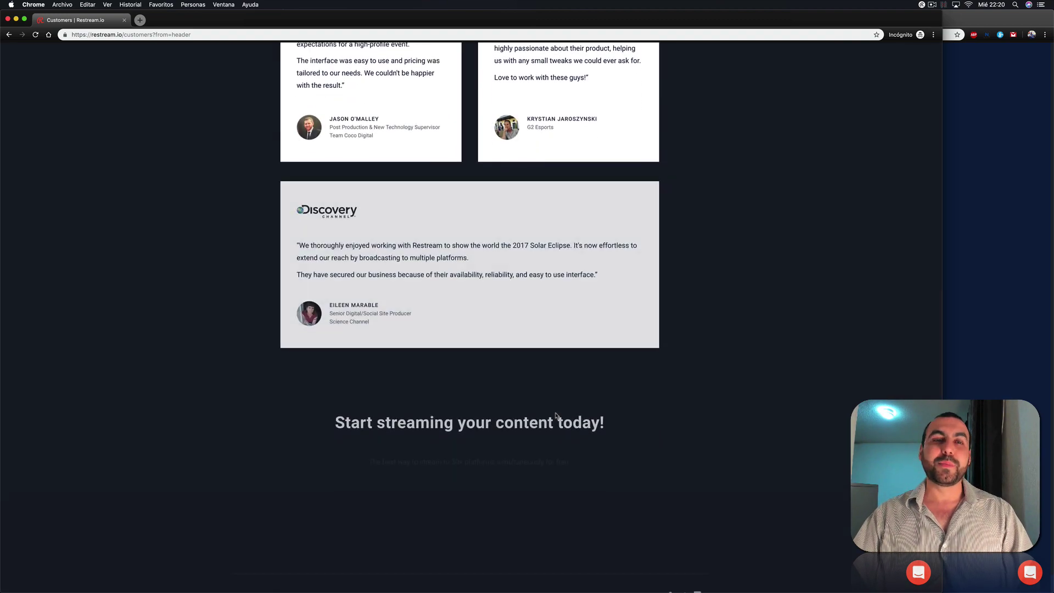
scroll(556, 416, "up", 15)
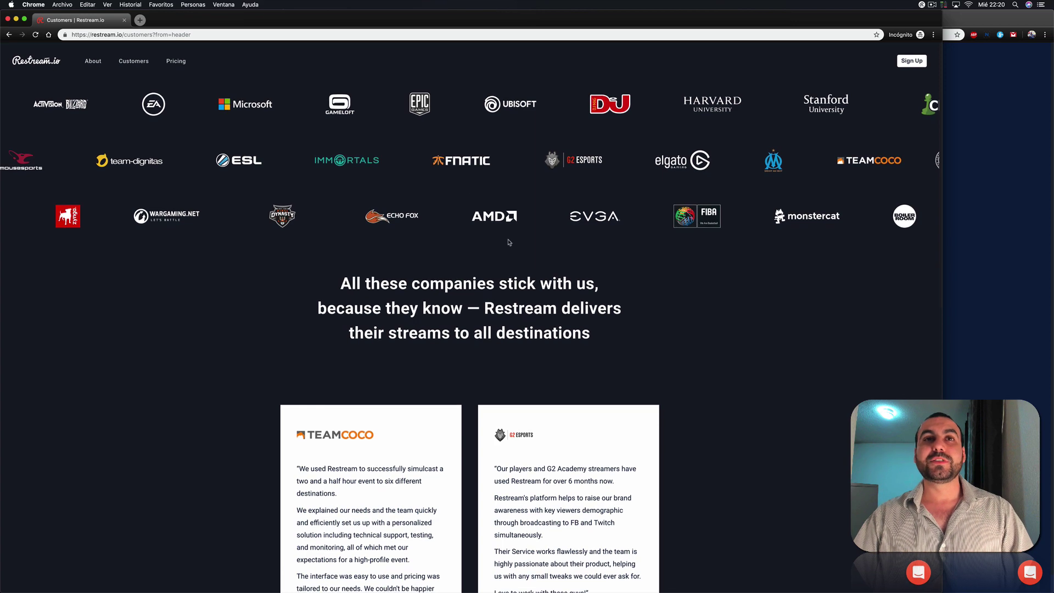
- Return to the Restream Multistreaming dashboard showing both Facebook channels and Offline status
left_click(971, 265)
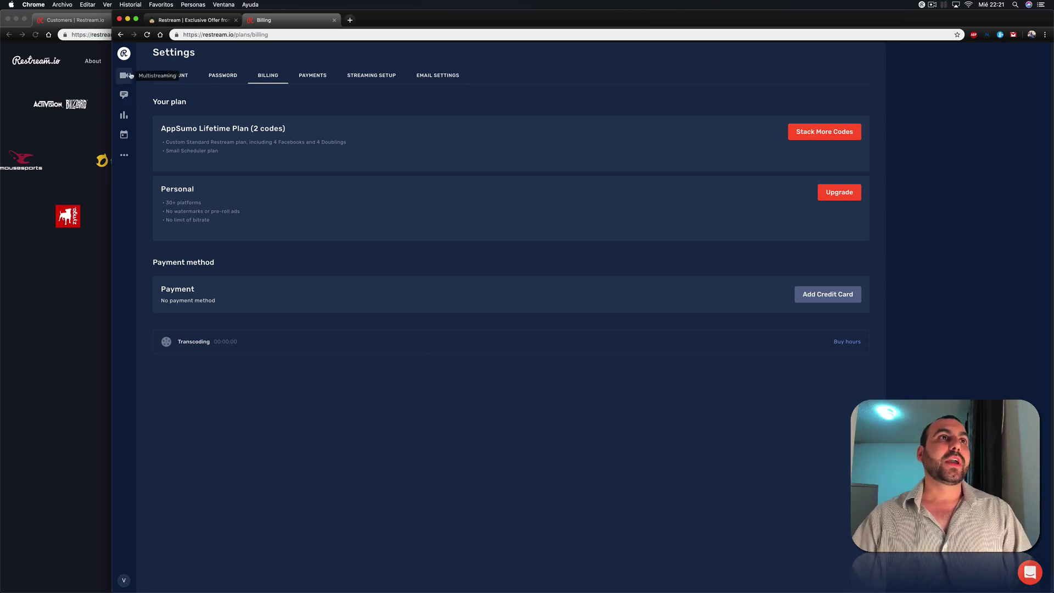
left_click(124, 54)
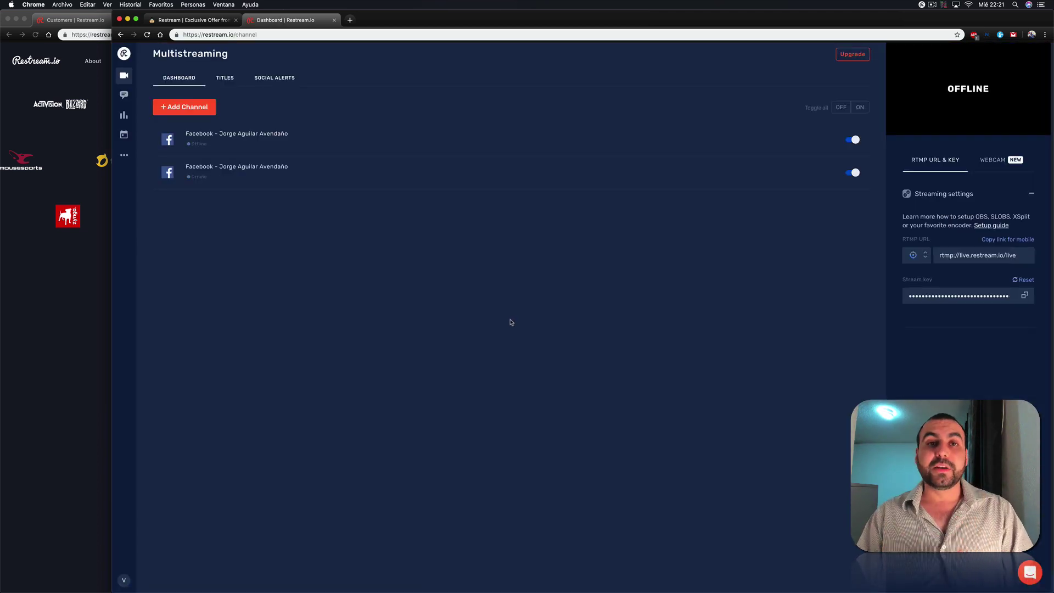
- On the AppSumo Restream deal page, skim the reviews and then show the most helpful buyer questions
left_click(166, 21)
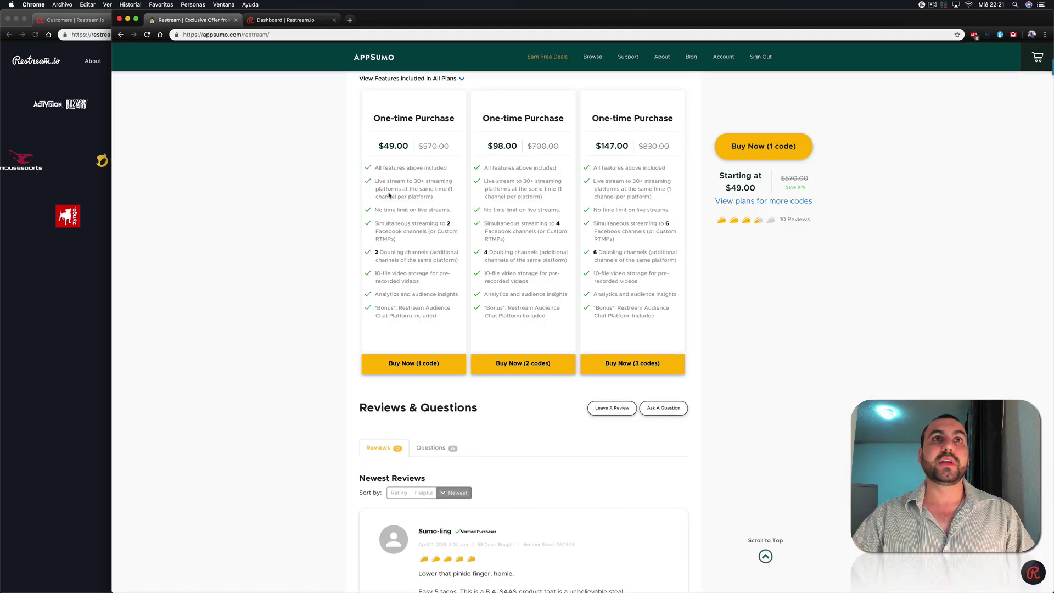
scroll(417, 244, "down", 10)
scroll(417, 244, "down", 10)
scroll(417, 245, "up", 15)
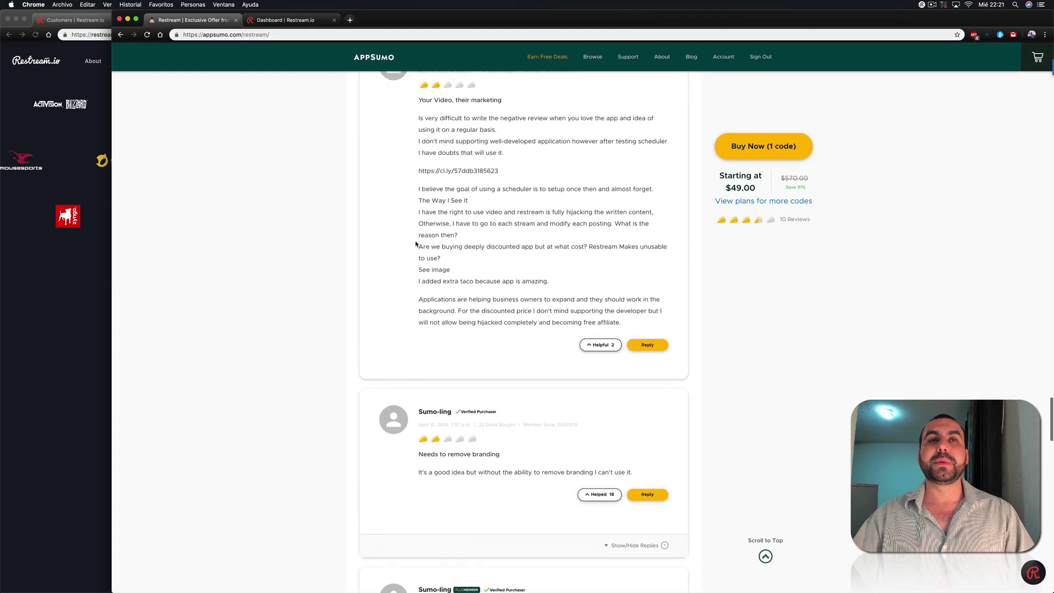
scroll(416, 244, "up", 5)
scroll(416, 244, "down", 3)
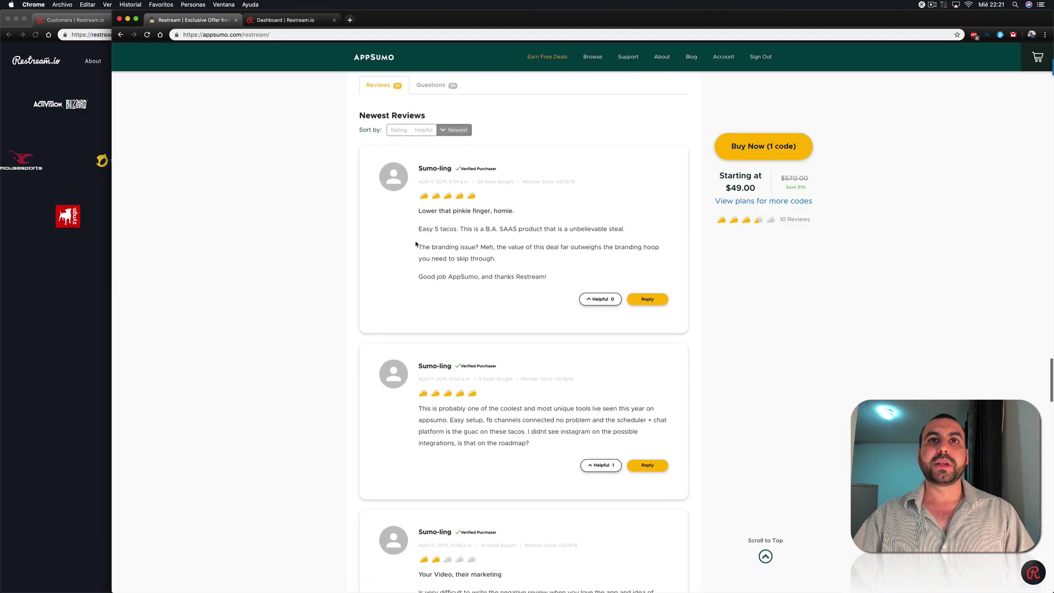
left_click(431, 85)
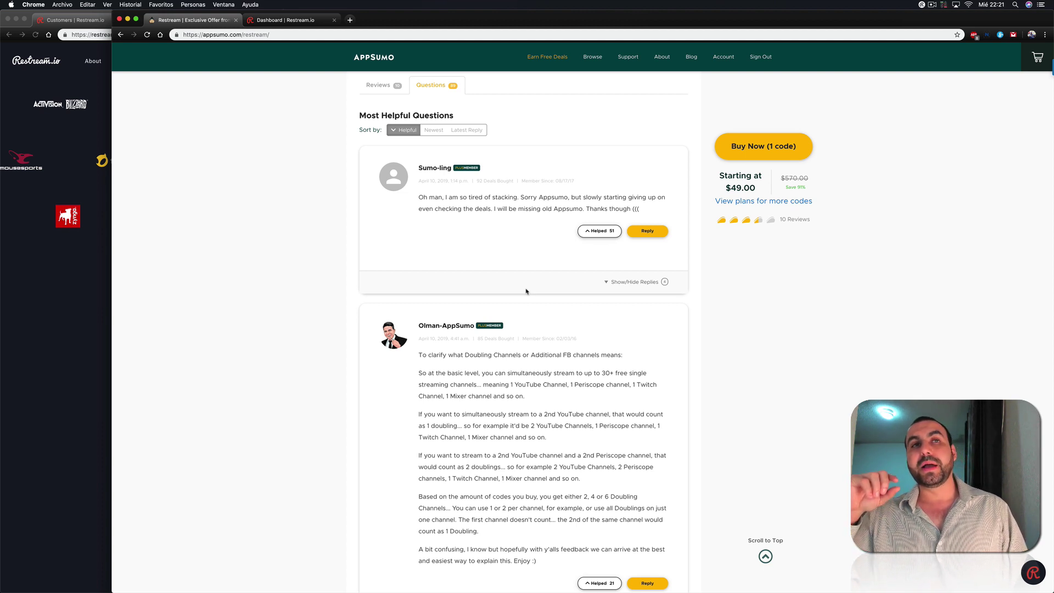
- Bring the AppSumo deal page forward to view the $49, $98 and $147 one-time plan tiers
left_click(35, 334)
left_click(951, 352)
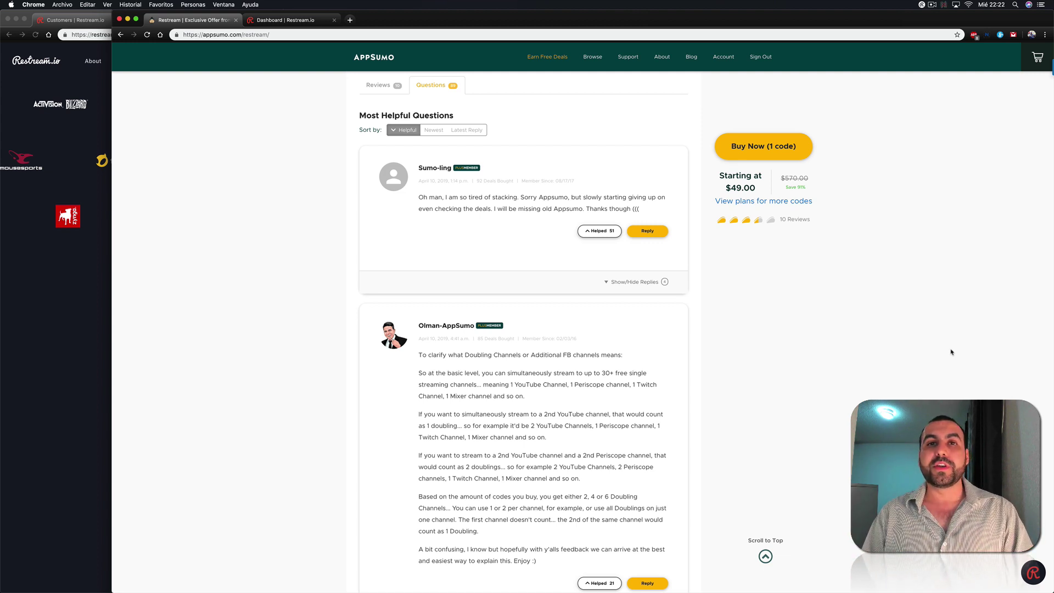
scroll(952, 352, "up", 10)
scroll(951, 352, "down", 5)
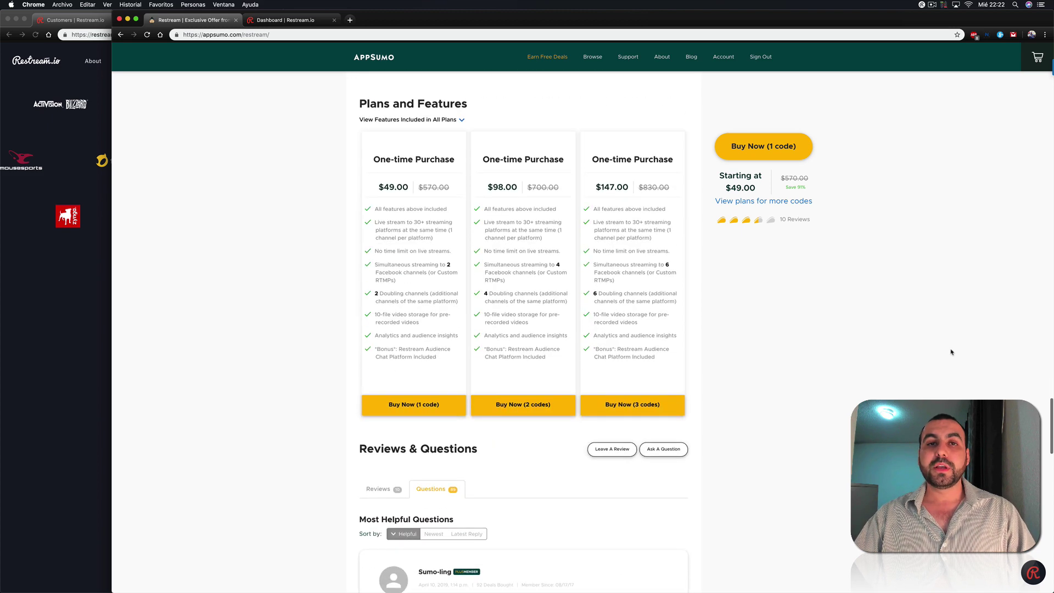